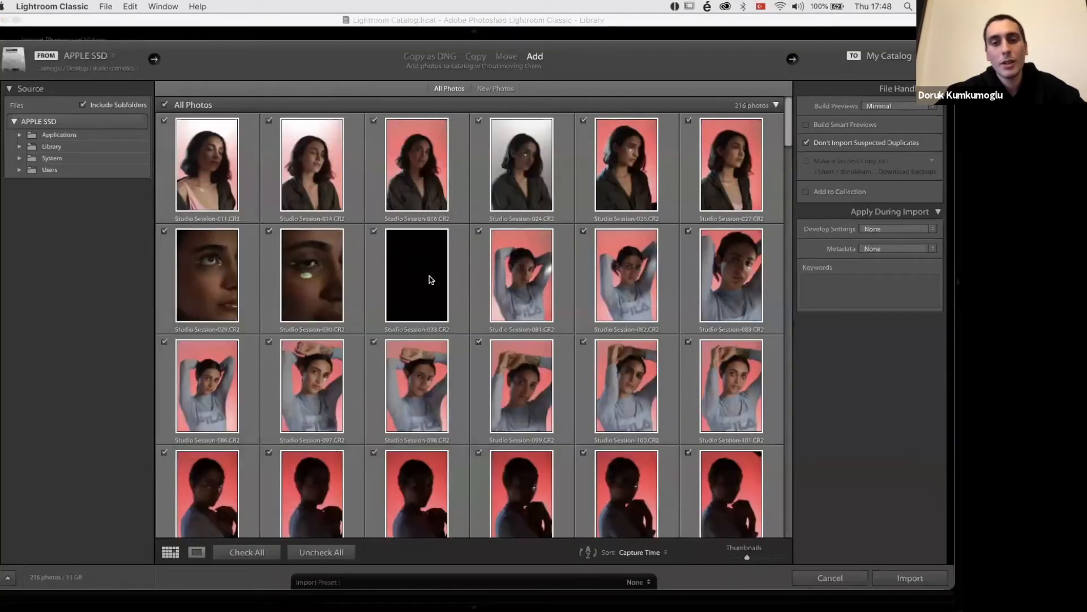
Step: Check the studio cosmetics folder on the Desktop in Finder, and return to the Lightroom Classic import window
click(136, 588)
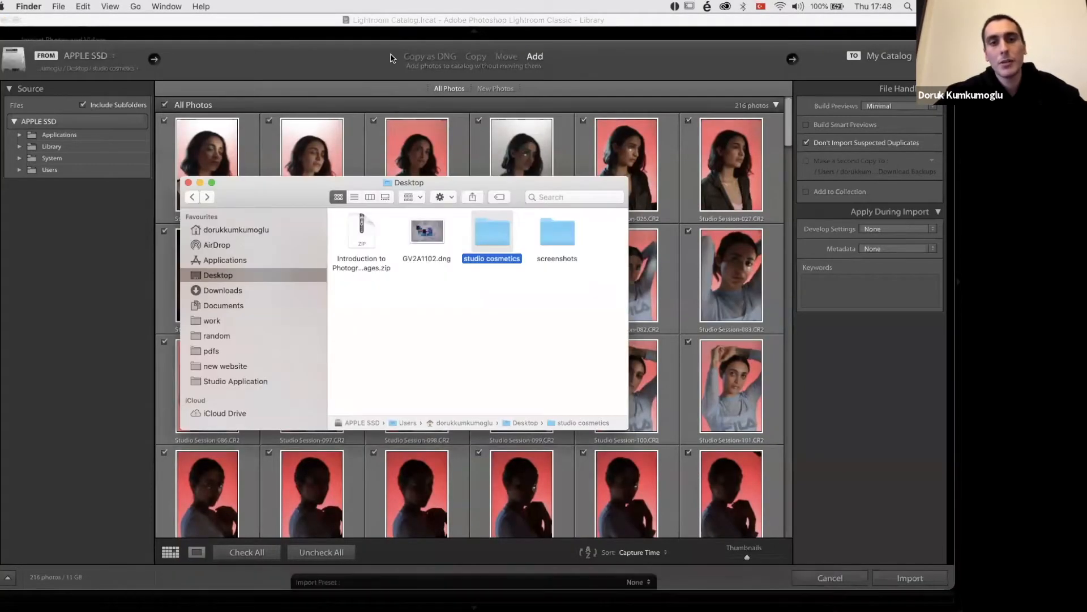
click(390, 58)
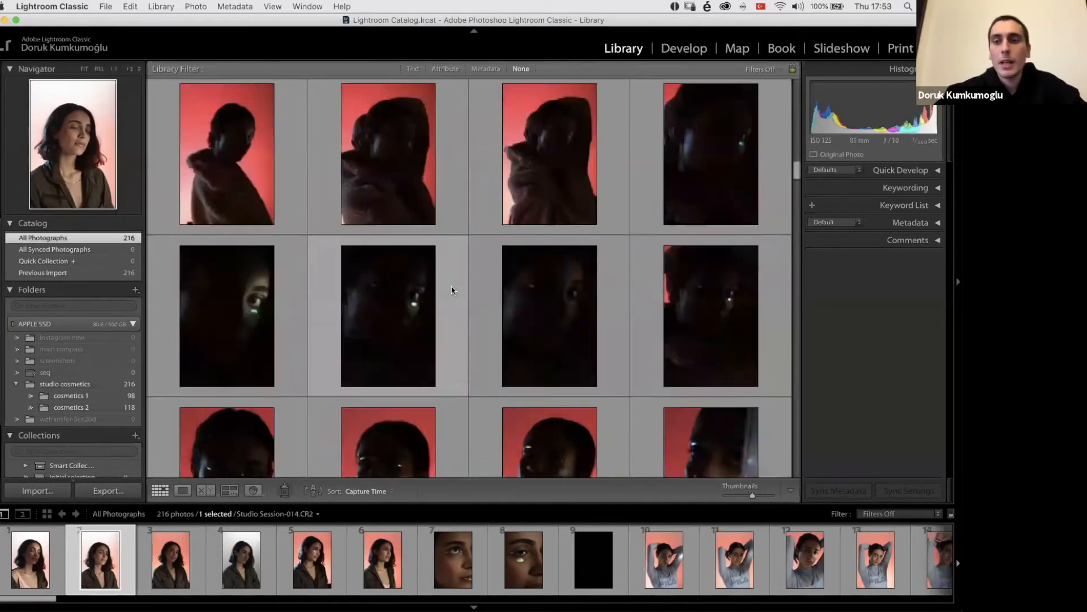
Step: Look through all imported photos in the Library grid, and select the first photo, Studio Session-011.CR2
scroll(451, 289, down, 3)
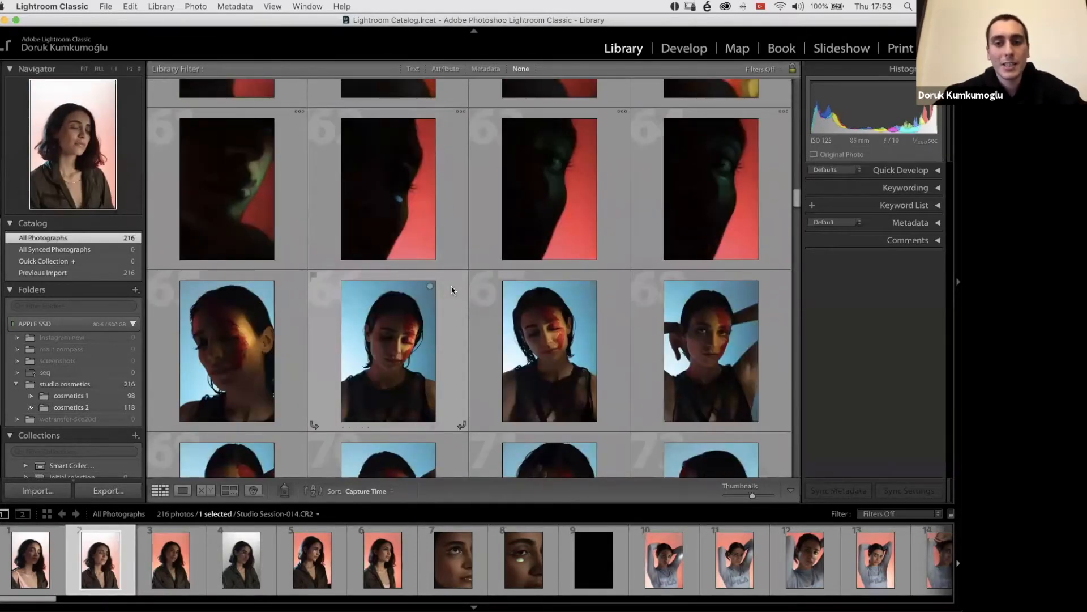
scroll(451, 289, up, 20)
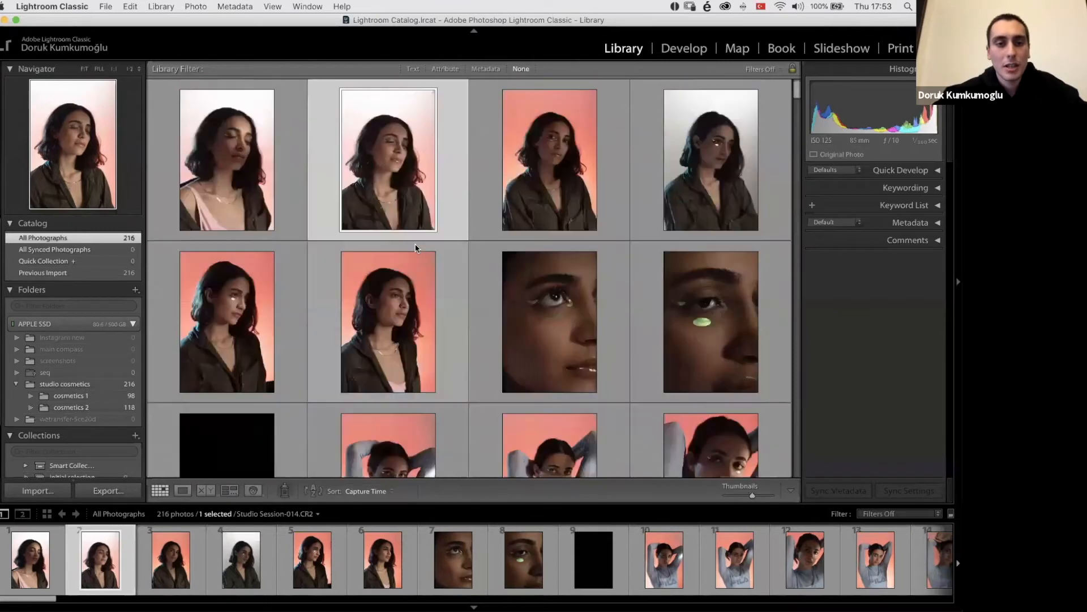
click(254, 172)
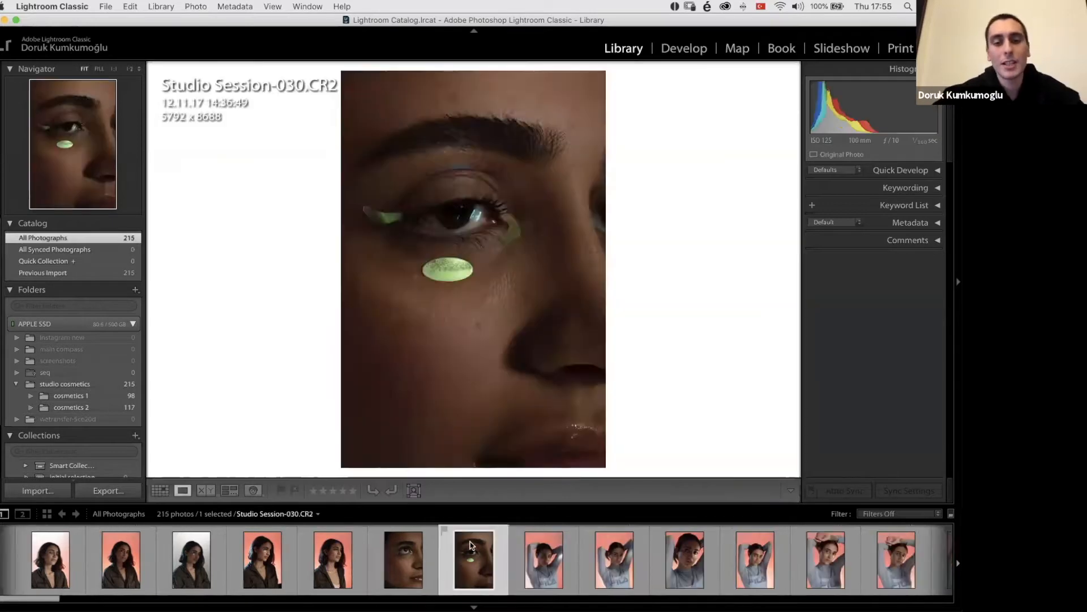
Step: Rate the eye close-up portrait Studio Session-029.CR2 five stars in the single-photo view
click(470, 545)
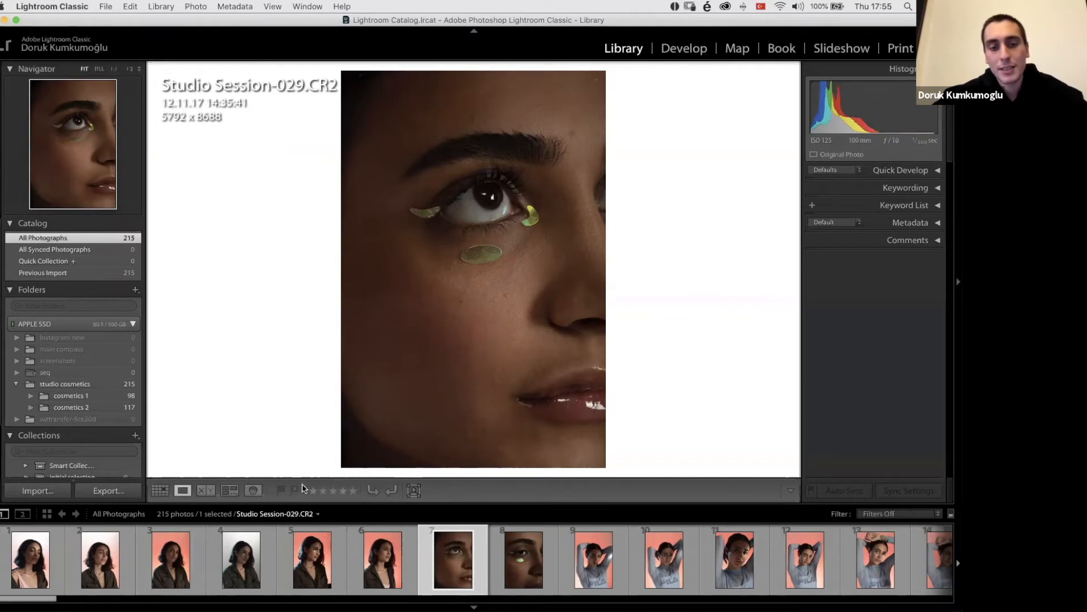
click(354, 491)
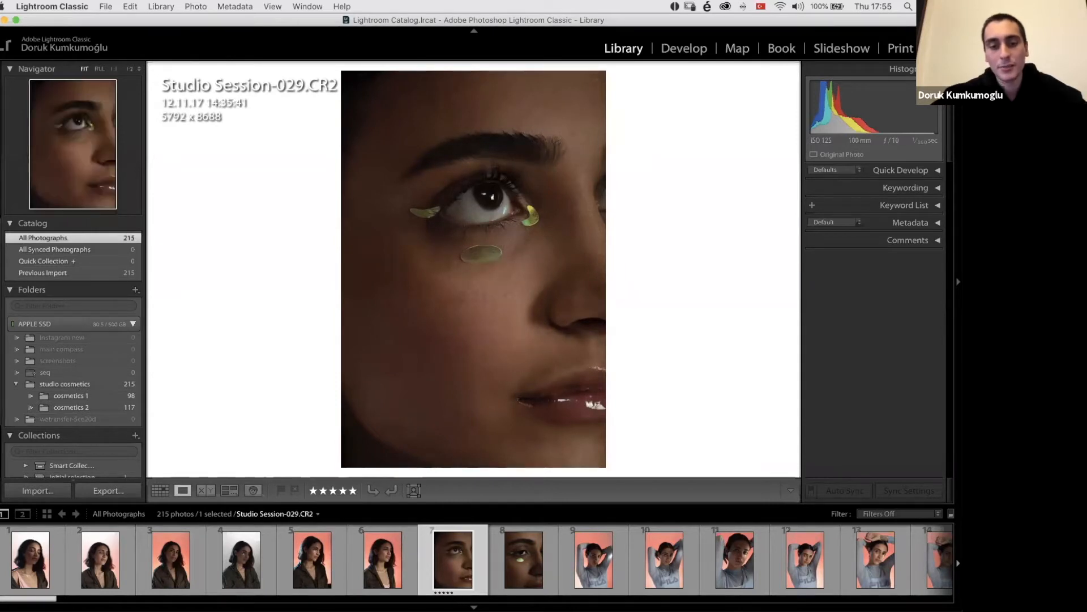
key(5)
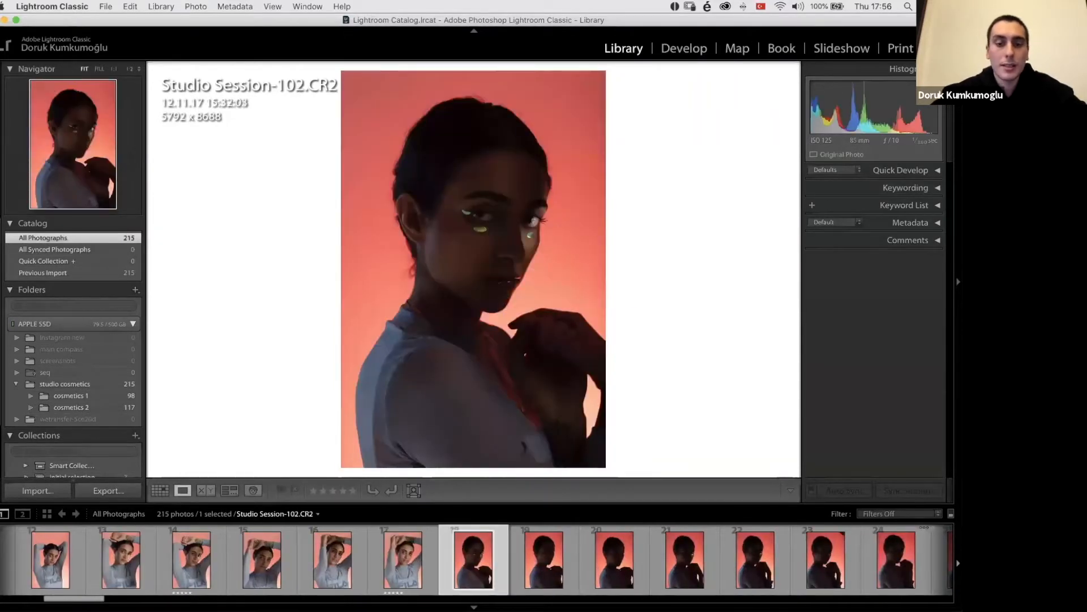
Step: Compare the dark portraits on the red background, and rate Studio Session-102.CR2 and Studio Session-103.CR2 five stars
key(Right)
key(Left)
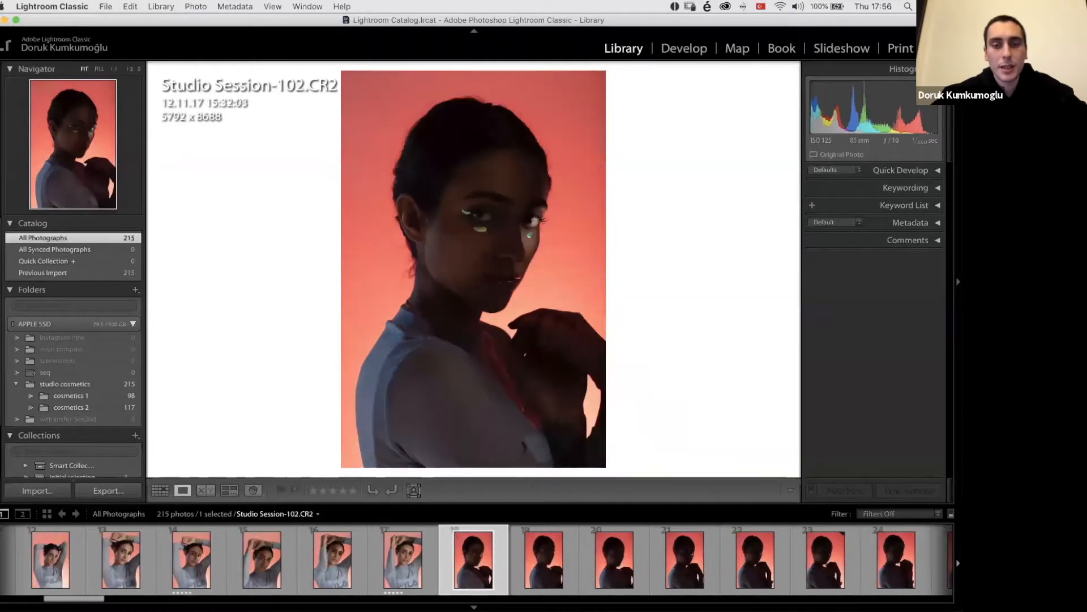
key(5)
key(Right)
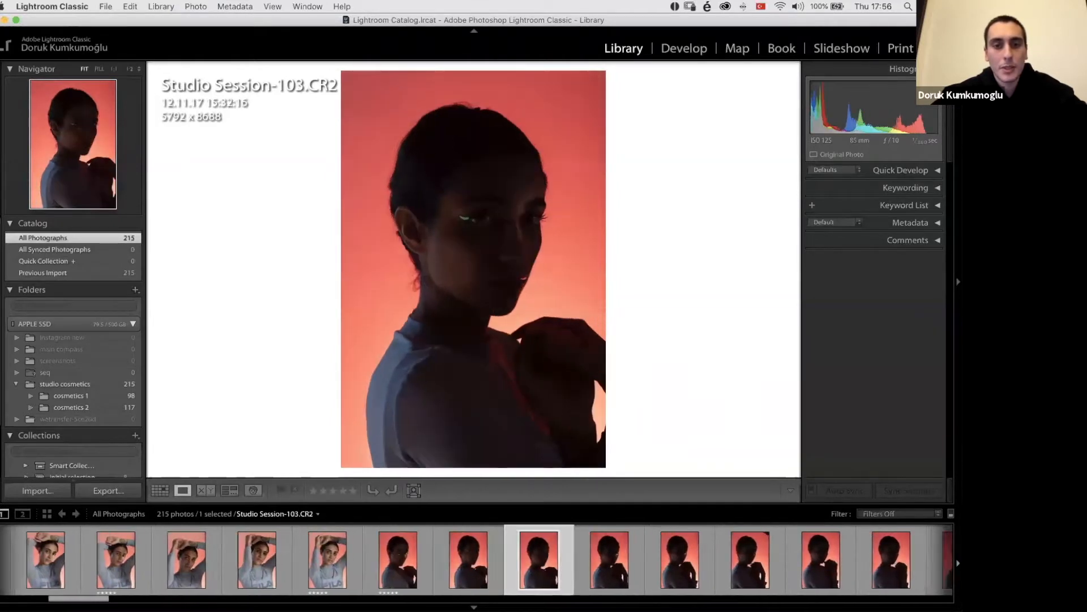
key(5)
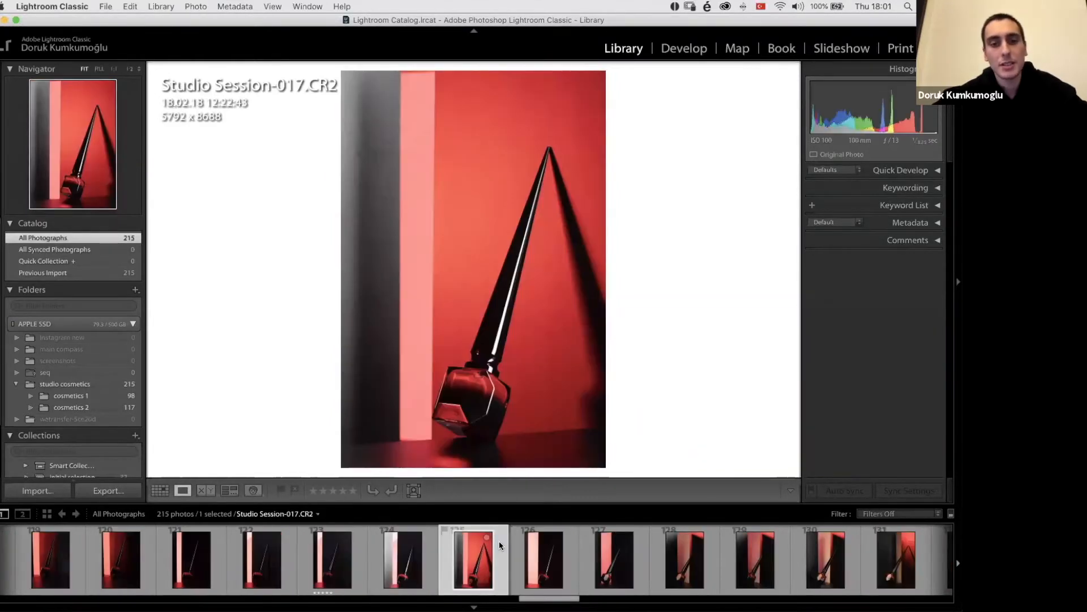
Step: Rate the bottle product shots Studio Session-017.CR2 and Studio Session-029.CR2 five stars
key(5)
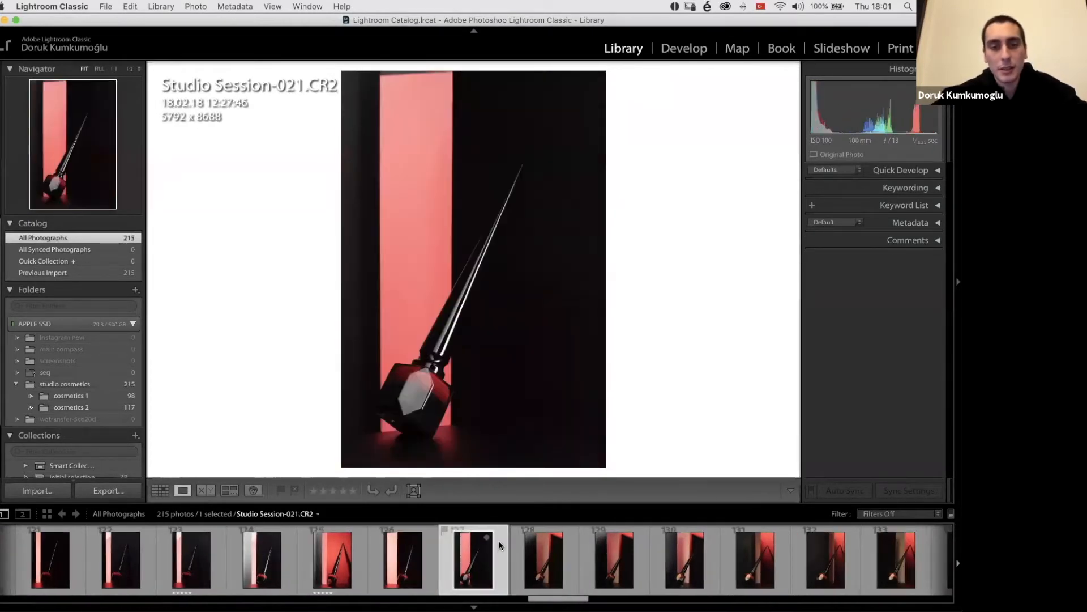
key(Right)
key(5)
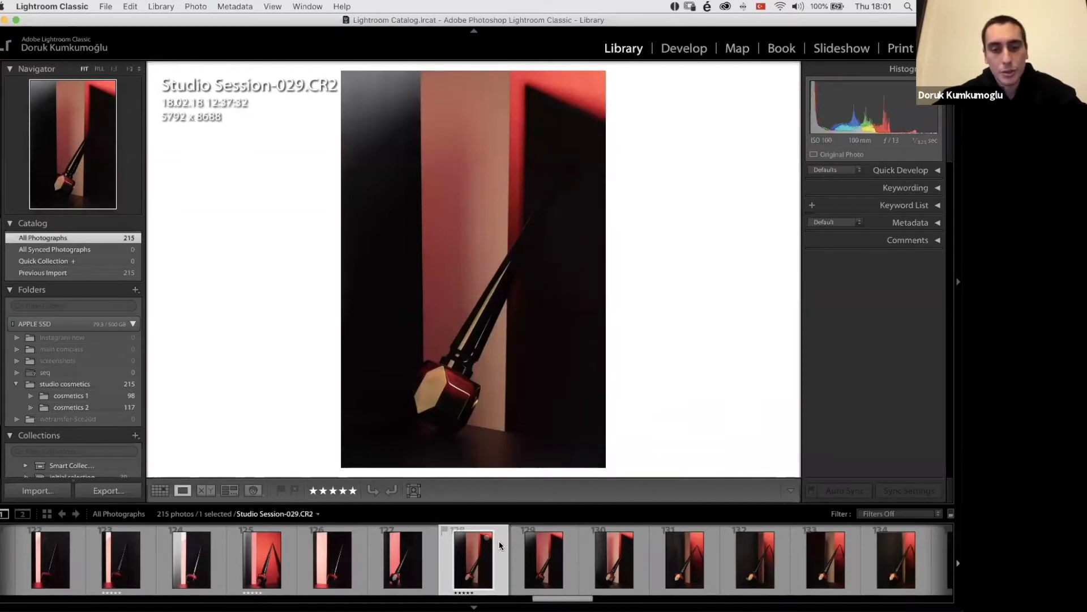
Step: Compare the similar bottle product shots around Studio Session-030.CR2 and Studio Session-031.CR2 by stepping back and forth between them
key(Right)
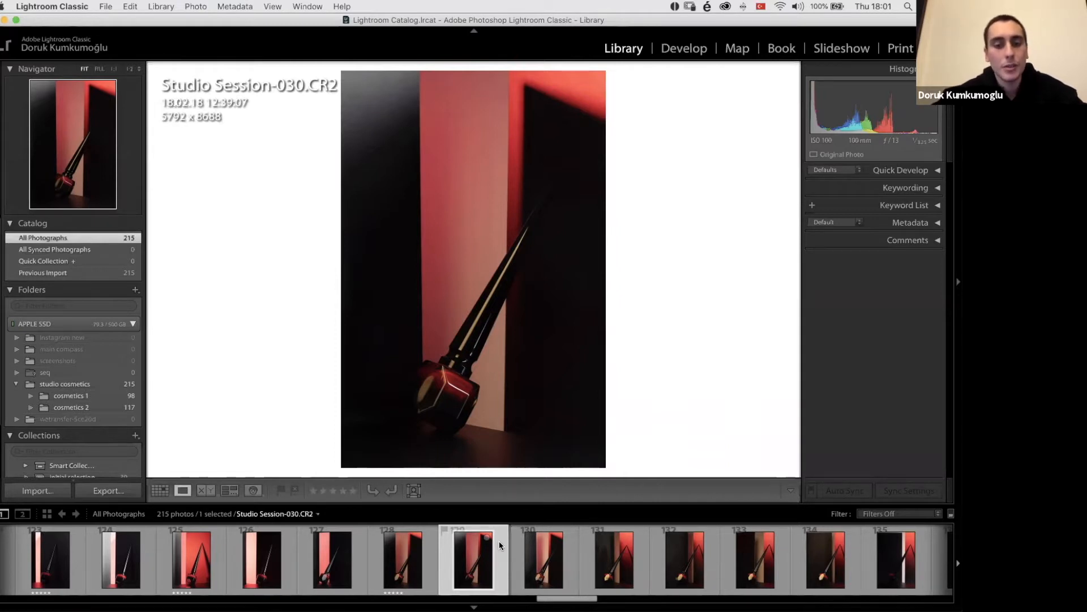
key(Right)
key(Right)
key(Right)
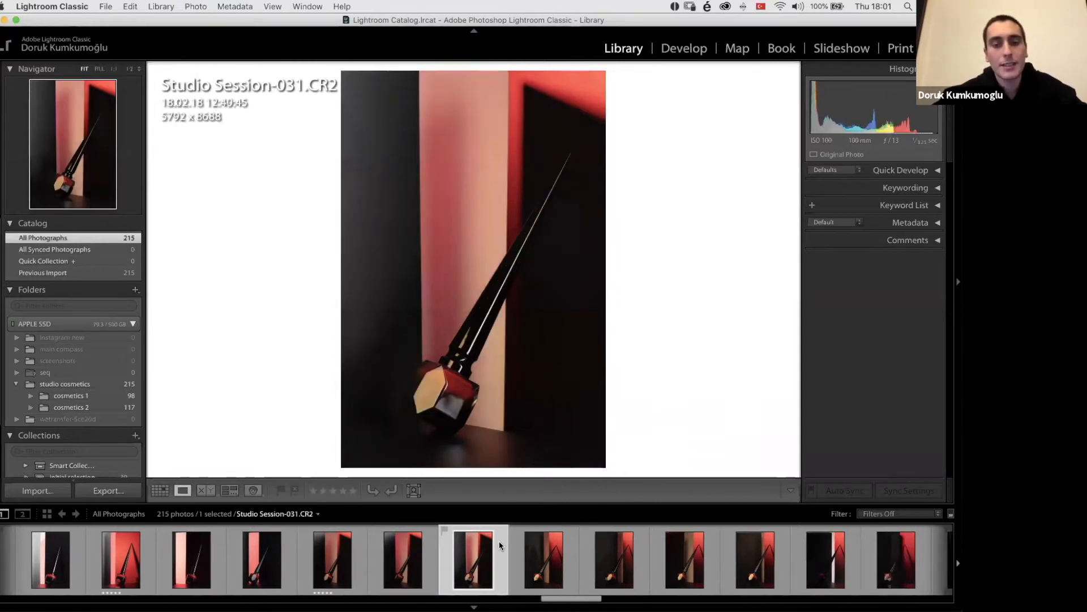
key(Left)
key(Left)
key(Right)
key(Right)
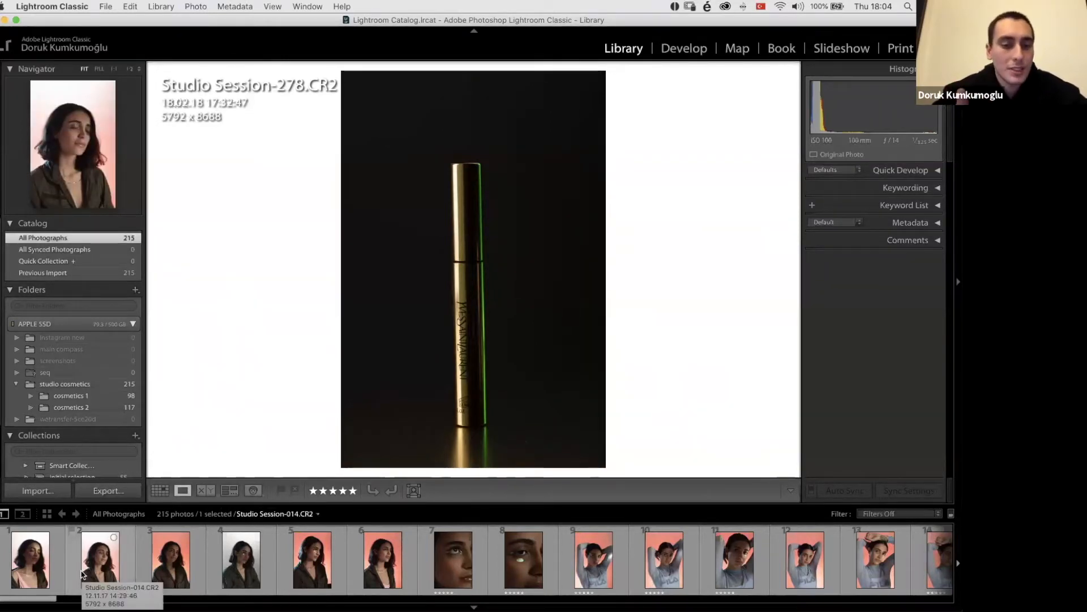
Step: Display the eye close-up portrait Studio Session-029.CR2, and review the Catalog, Folders and Collections lists
click(453, 561)
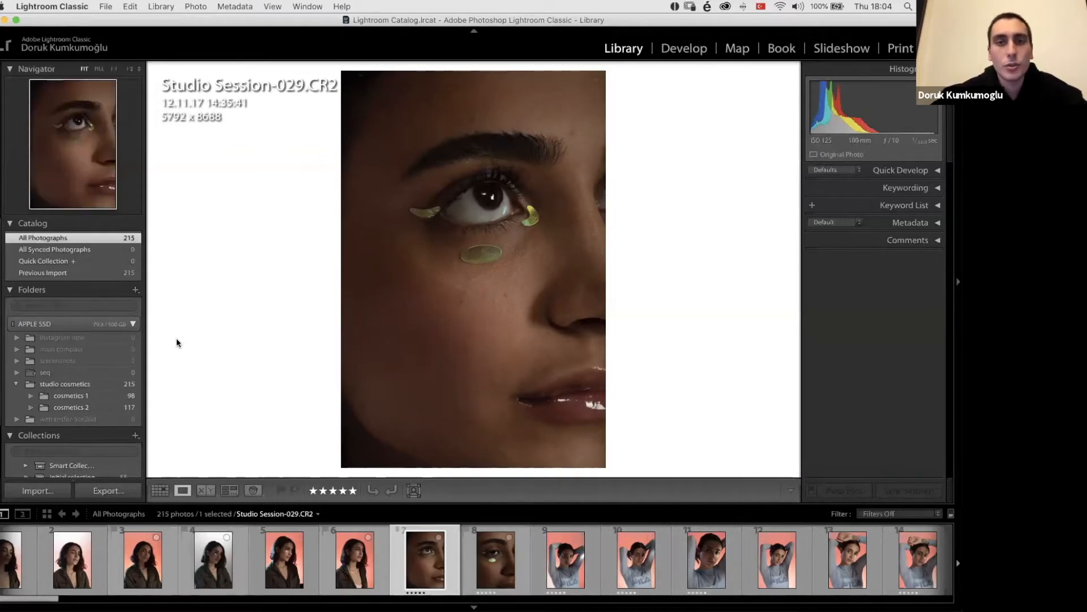
scroll(81, 369, down, 1)
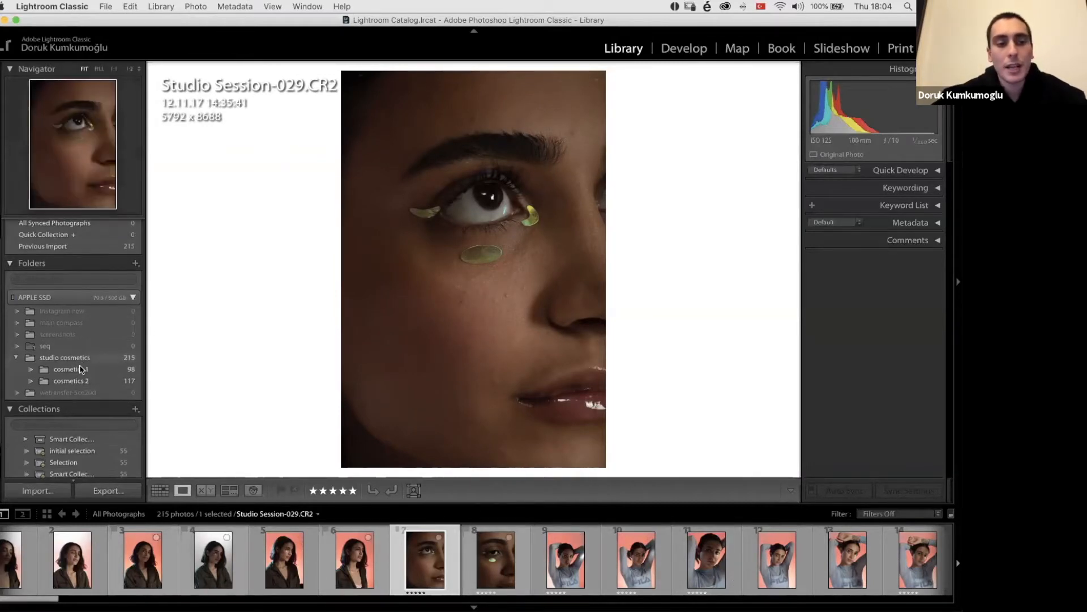
scroll(81, 370, down, 1)
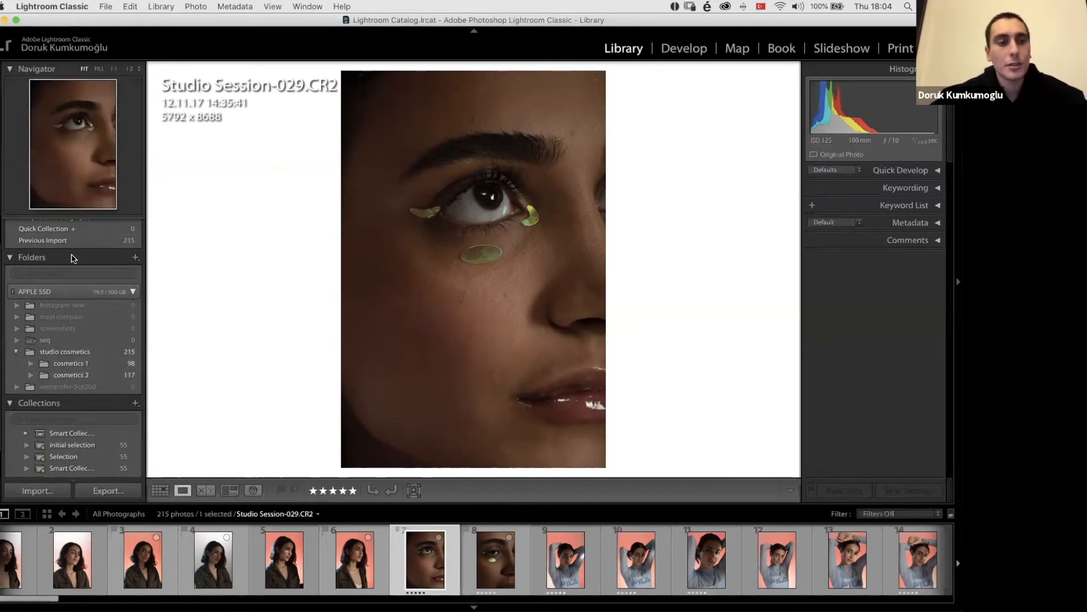
scroll(60, 315, up, 2)
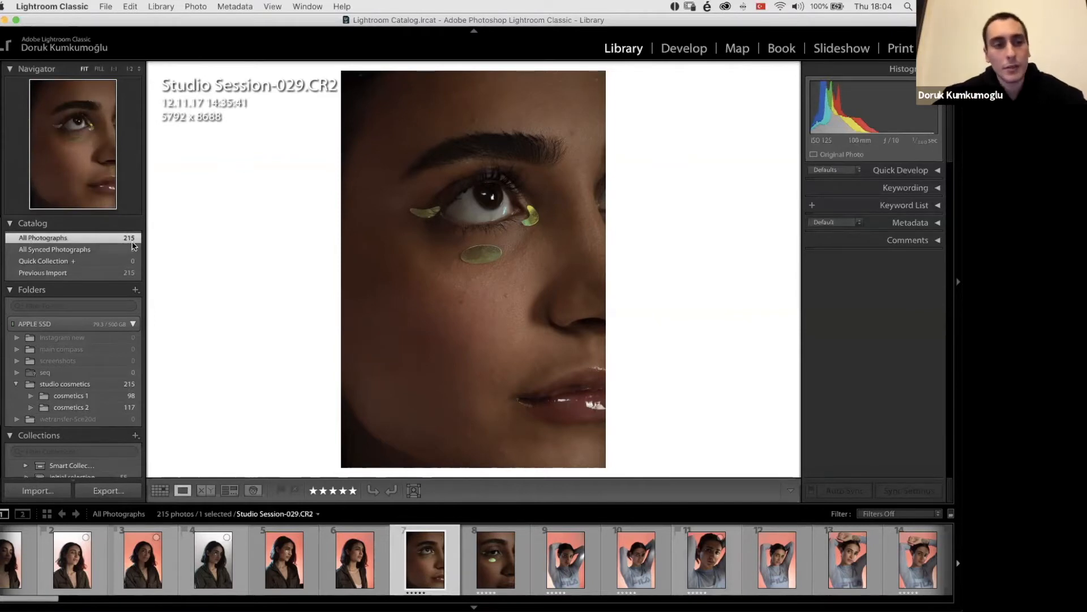
scroll(141, 374, down, 1)
scroll(136, 374, down, 3)
scroll(55, 424, down, 1)
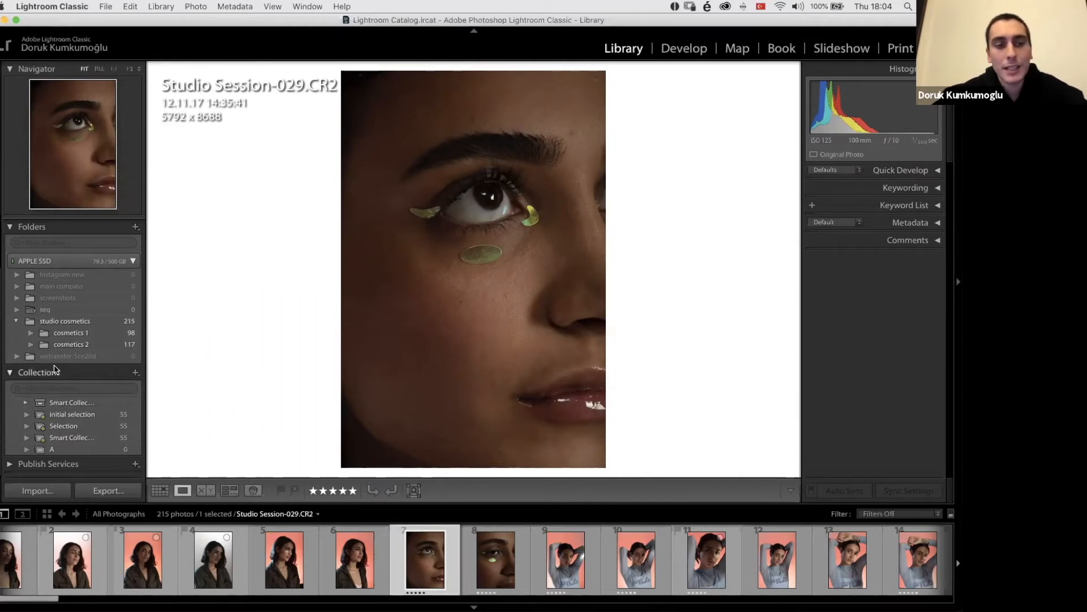
Step: Create a smart collection named initial selection 2 with the rule that Rating is five stars
click(135, 373)
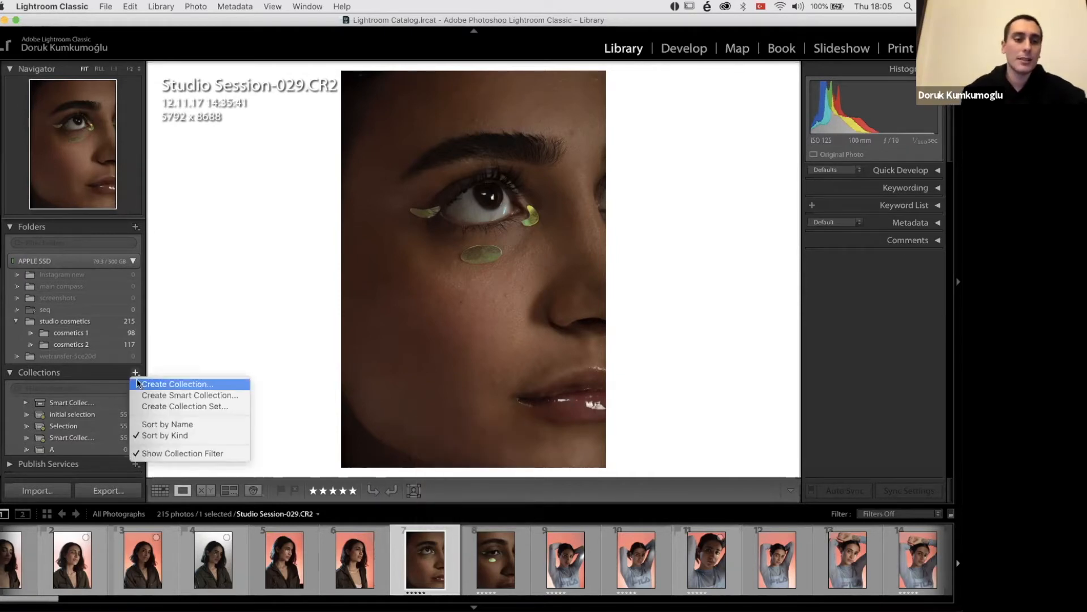
click(143, 396)
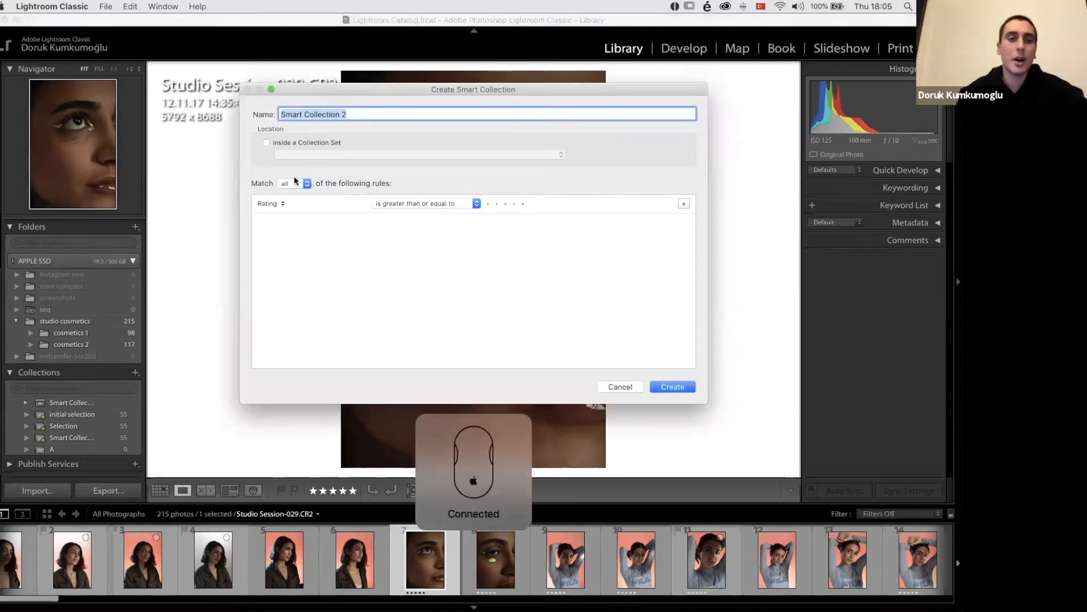
click(278, 203)
click(342, 206)
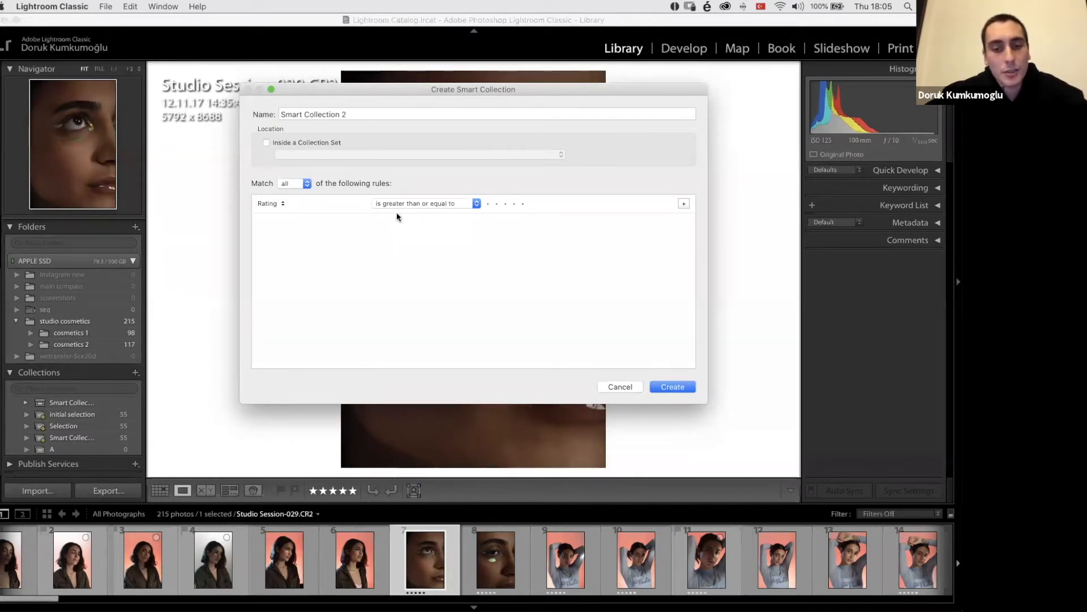
click(269, 204)
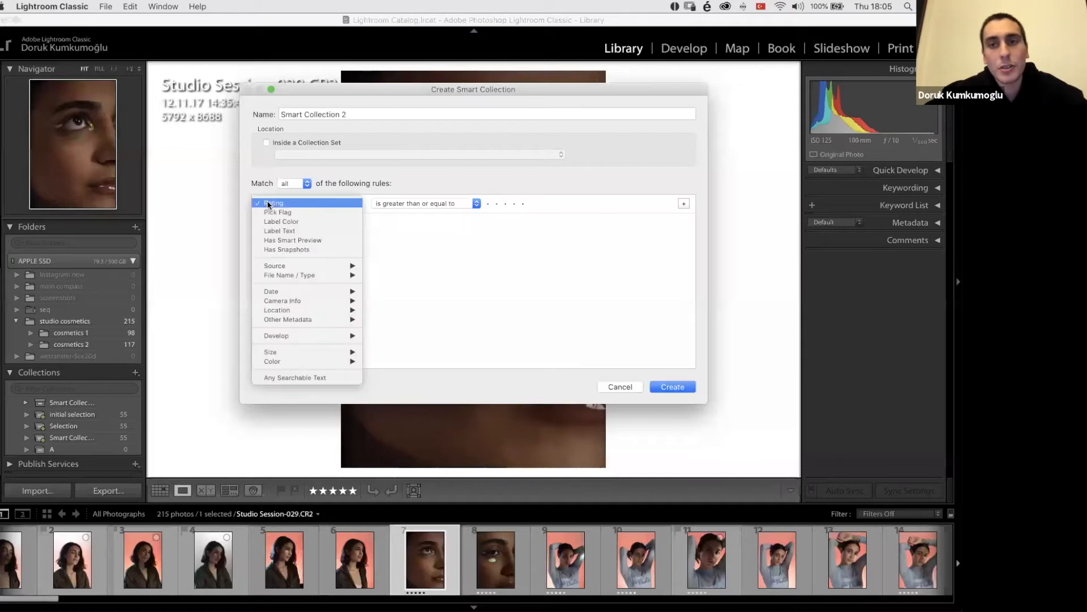
click(316, 202)
click(389, 205)
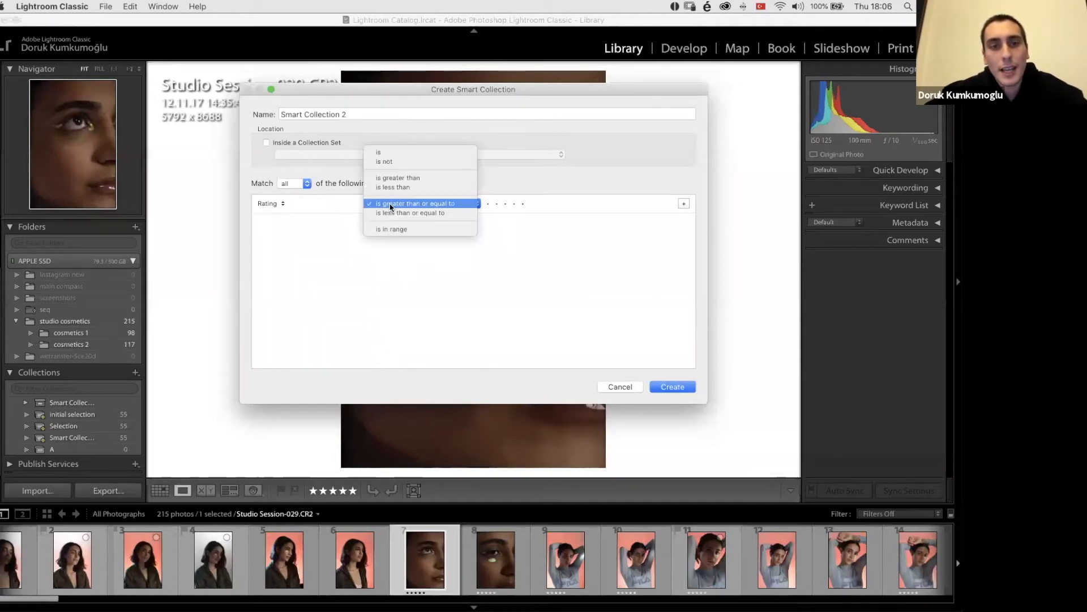
click(386, 152)
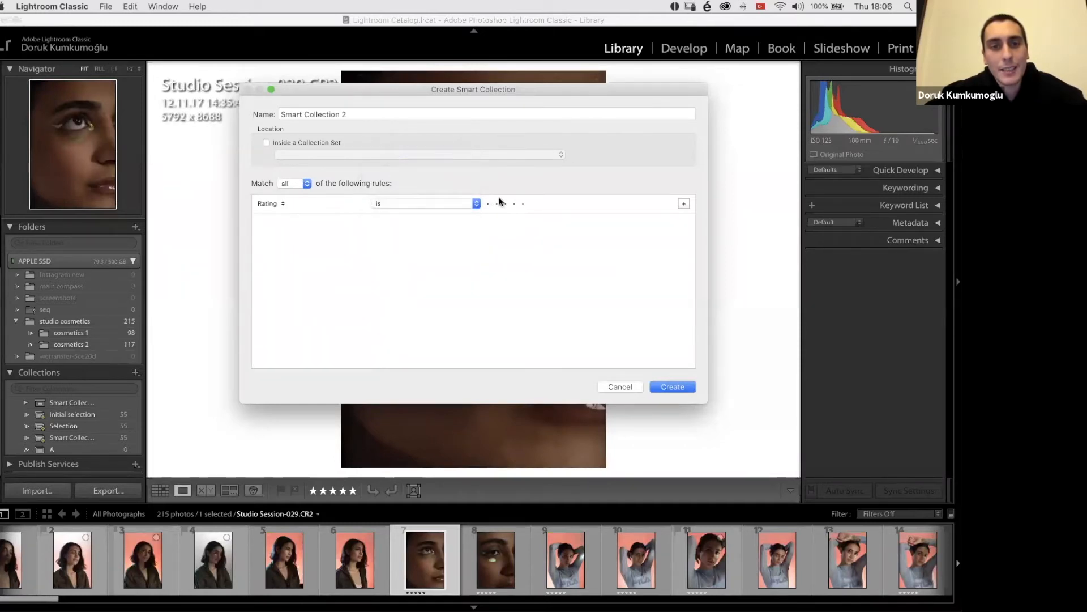
click(523, 205)
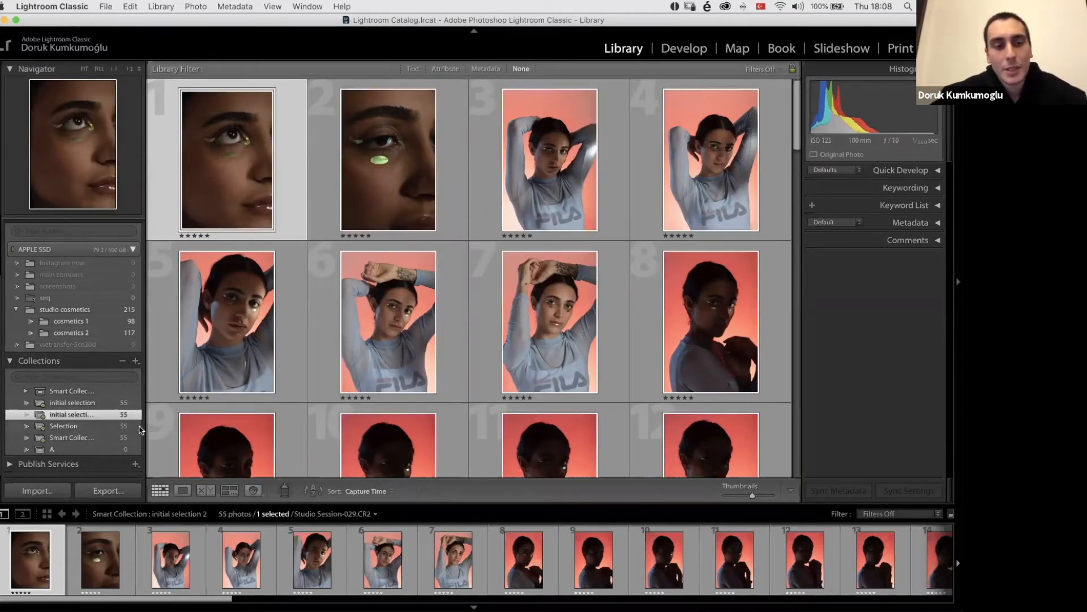
Step: Enlarge the collection's first photo, switch to the Develop module, and open Studio Session-511.CR2, the portrait in the blue patterned shirt
double_click(49, 566)
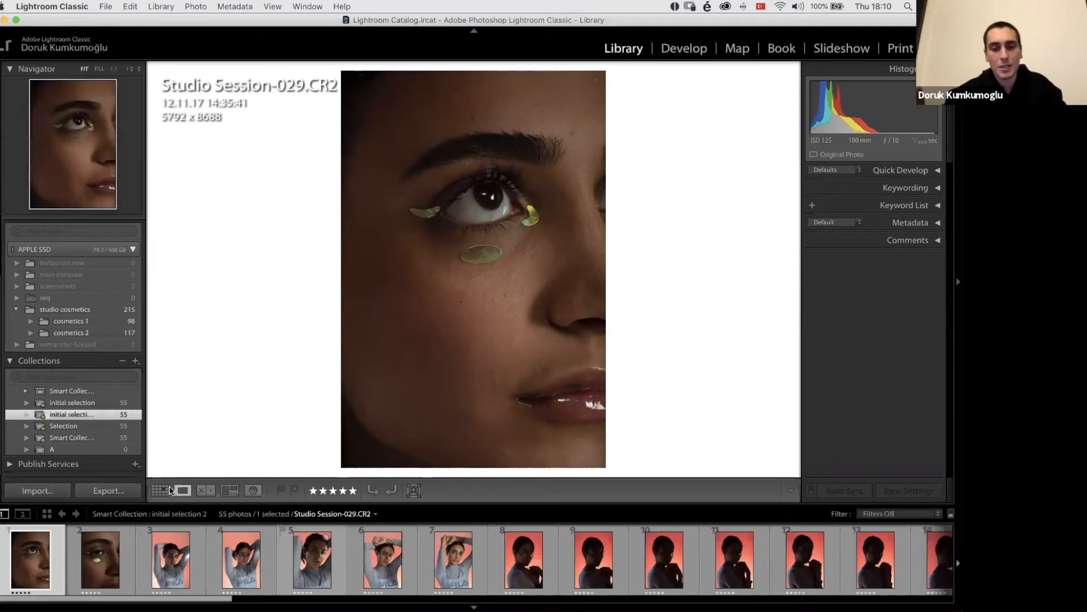
click(684, 49)
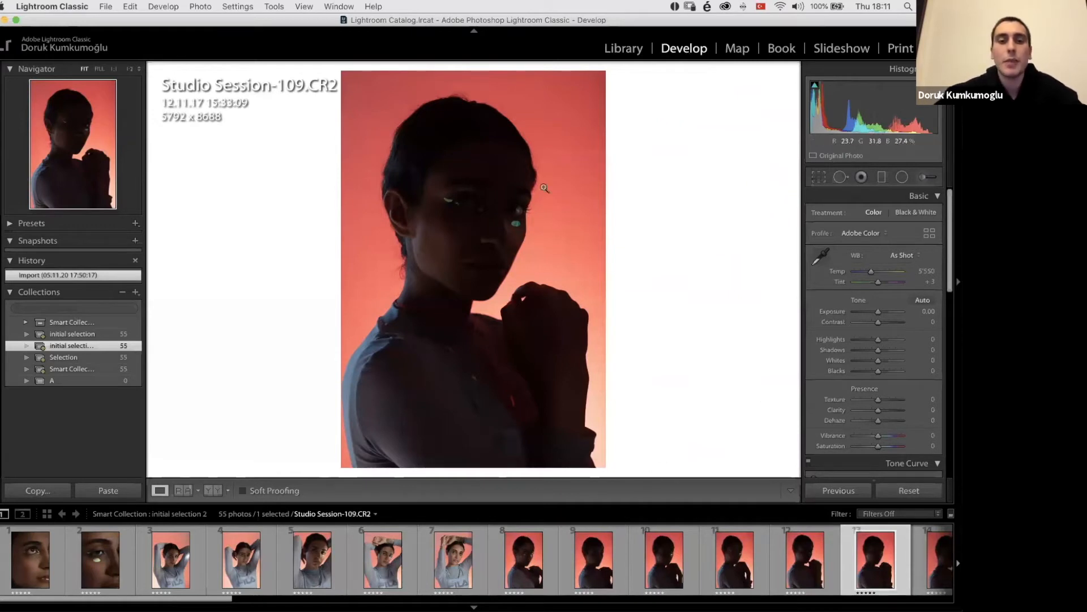
scroll(429, 545, right, 15)
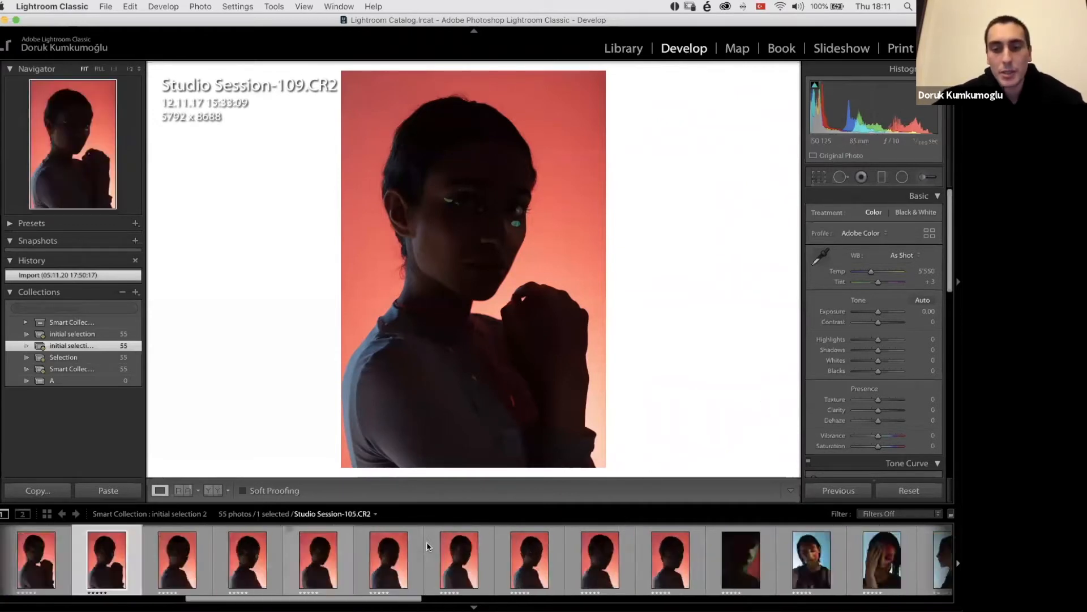
click(471, 559)
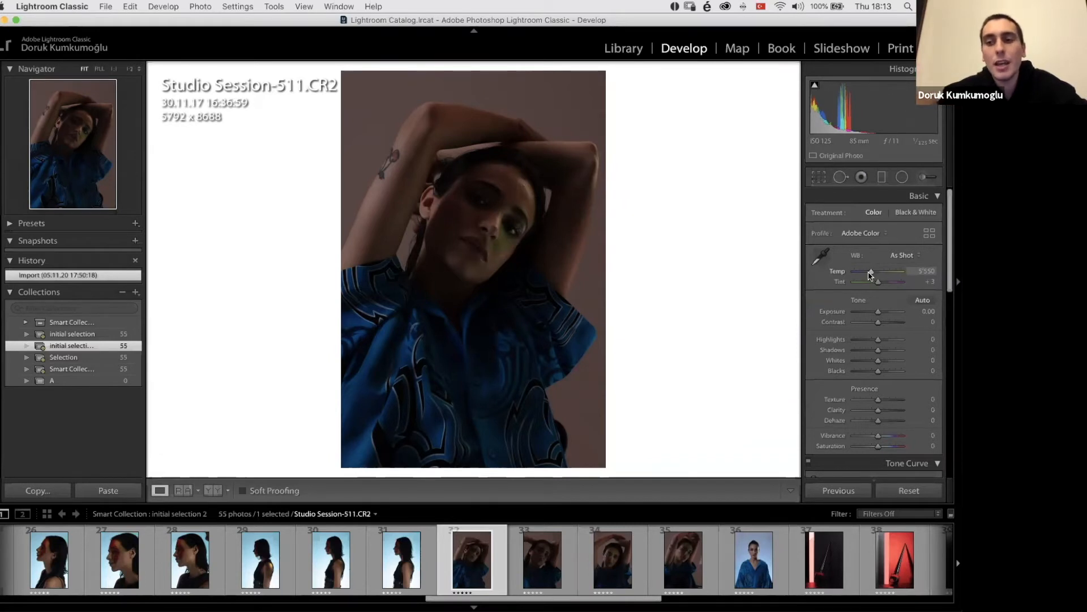
Step: Try a warmer white balance temperature on Studio Session-511.CR2, and undo the change
drag(870, 275, 905, 281)
key(super+z)
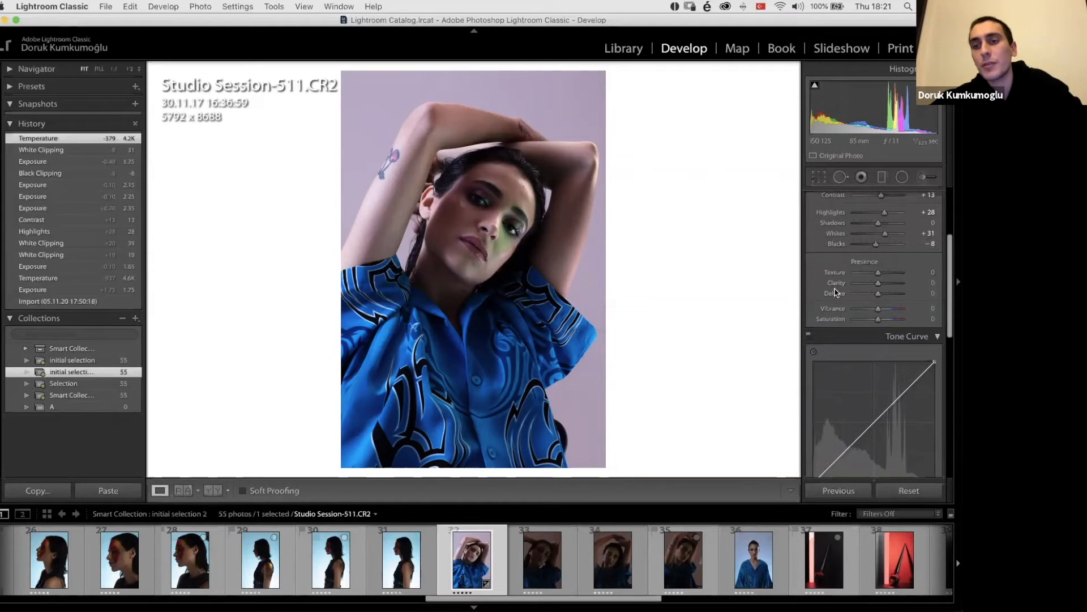
Step: Try Texture at +100 while inspecting the face up close, and undo the change
click(498, 215)
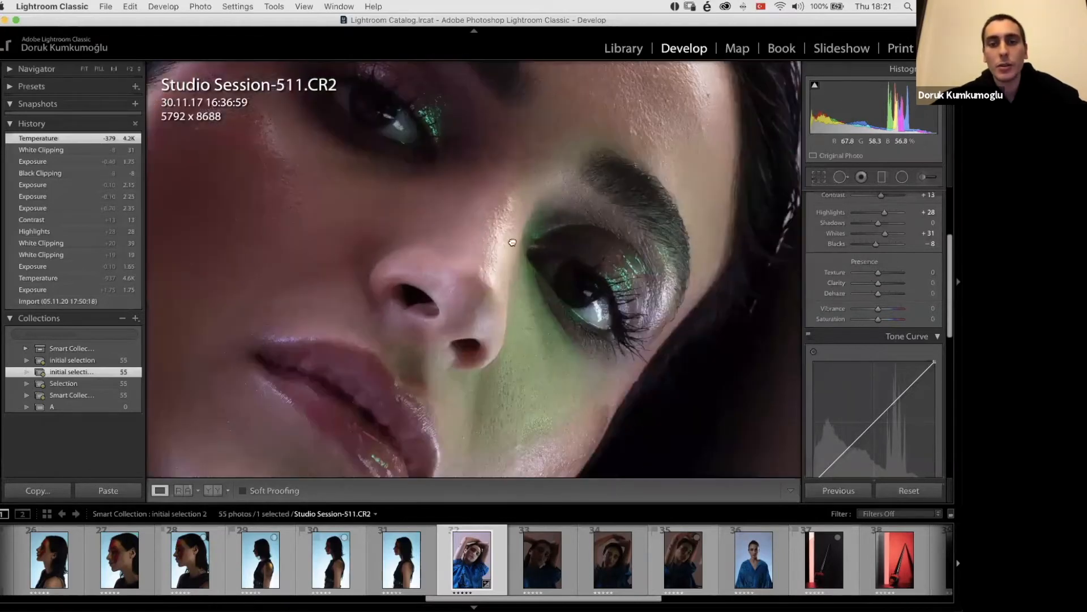
drag(513, 243, 591, 246)
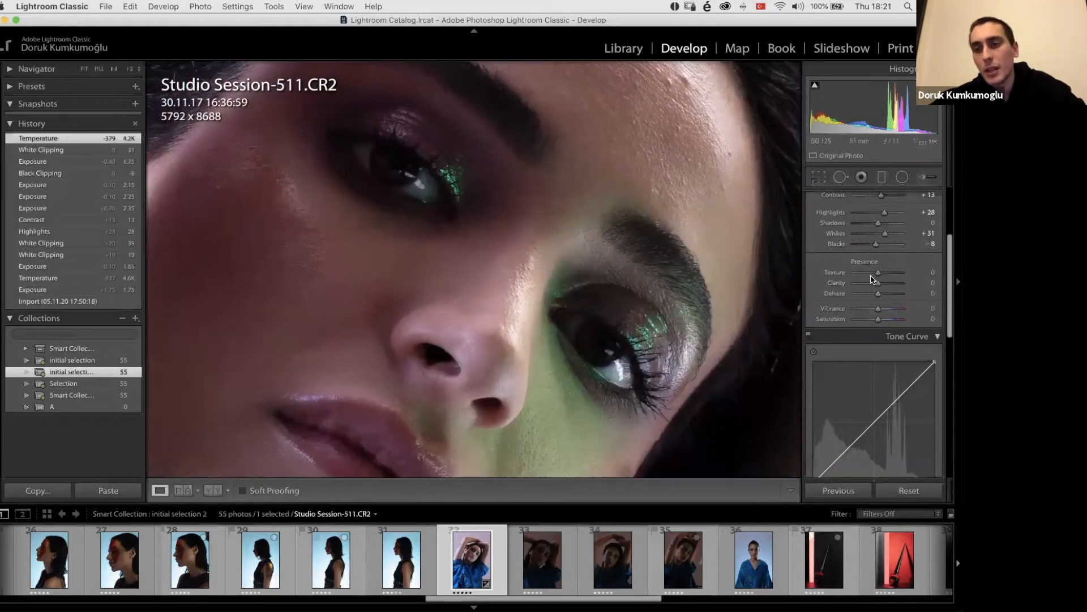
drag(896, 276, 909, 276)
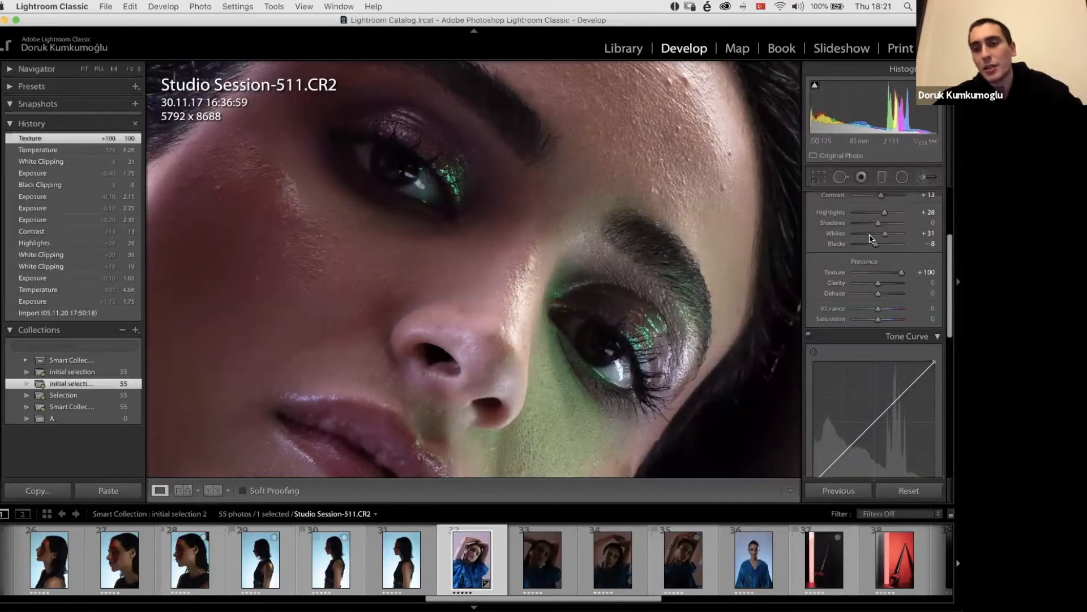
key(super+z)
Step: Try Clarity at +100 and -86 and Texture at -71 on the close-up of the face, undoing each change
drag(901, 286, 909, 283)
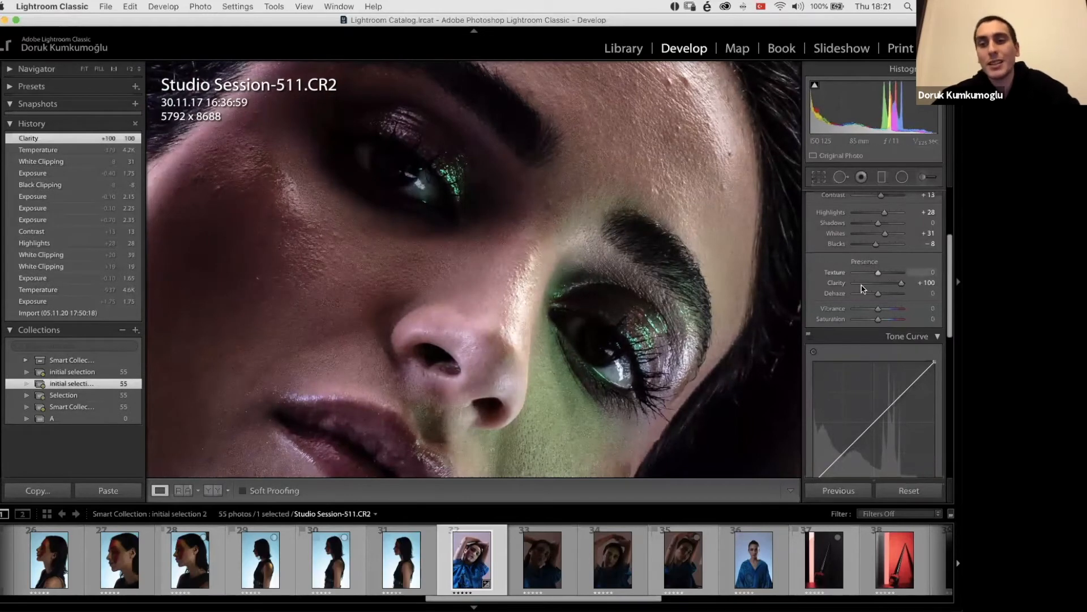
key(super+z)
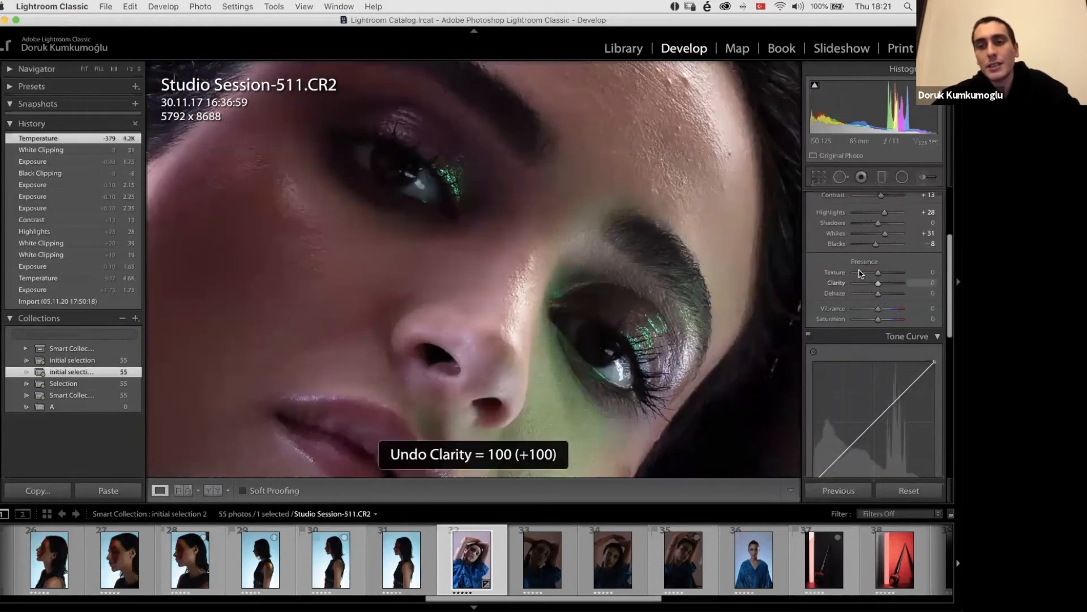
key(super+z)
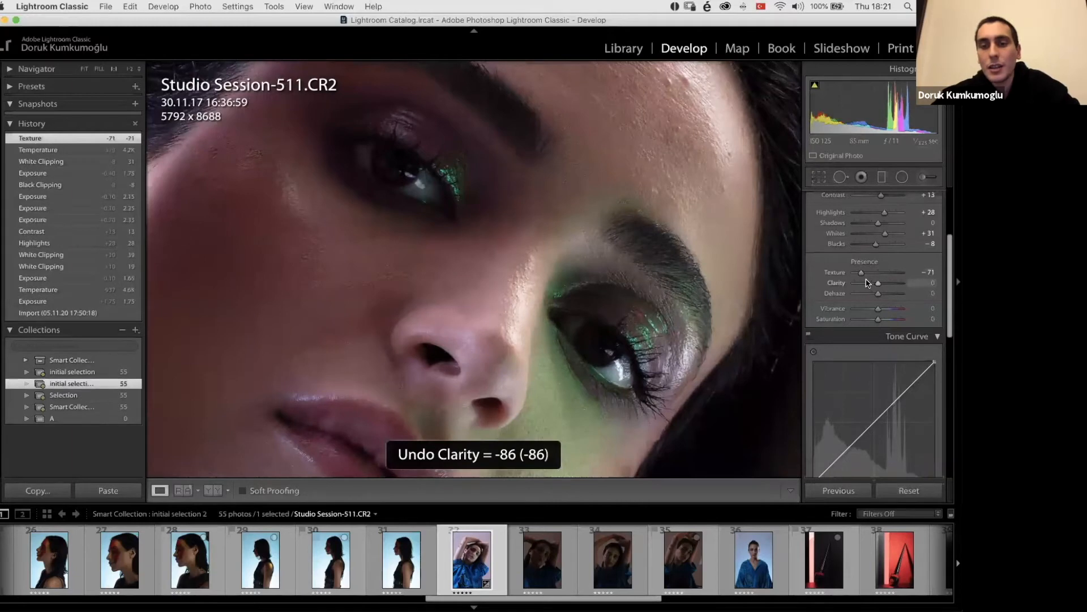
key(super+z)
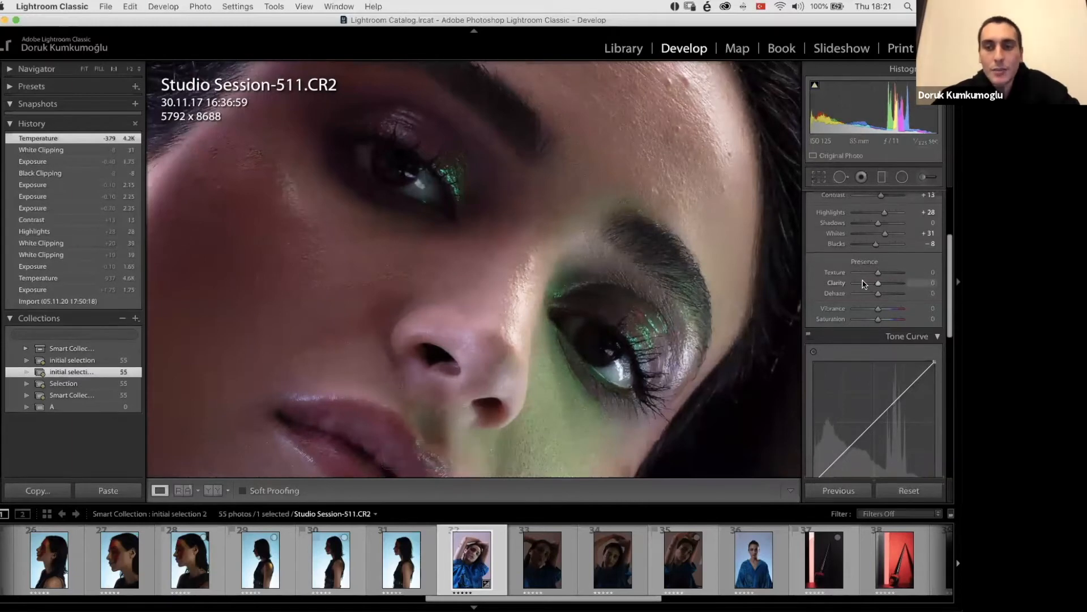
drag(877, 283, 867, 283)
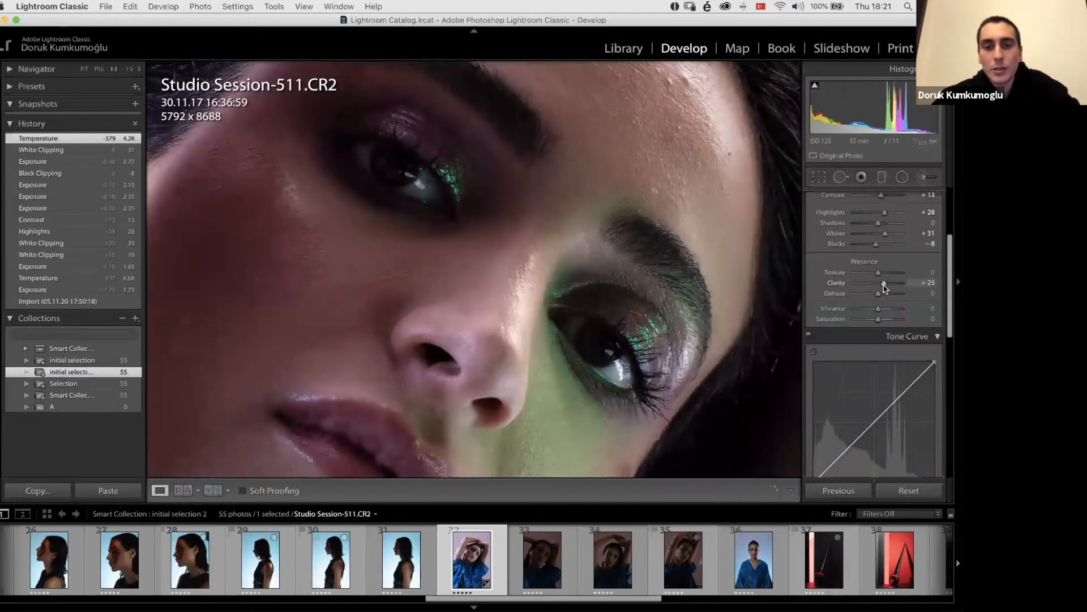
key(super+z)
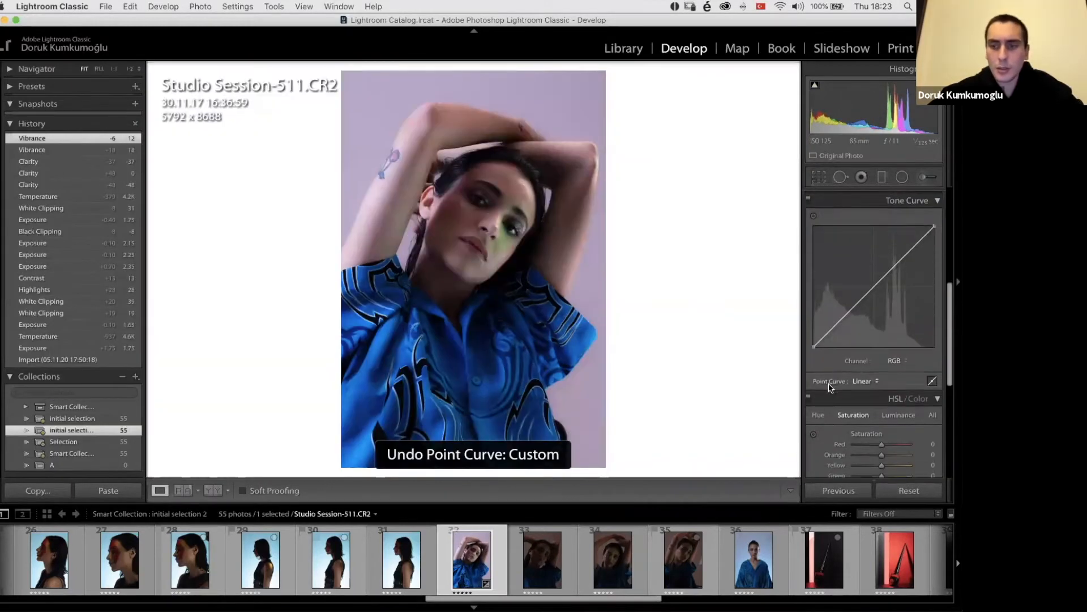
Step: Try shifting the Blue hue to -100 in the HSL adjustments to recolour the shirt
scroll(831, 388, down, 3)
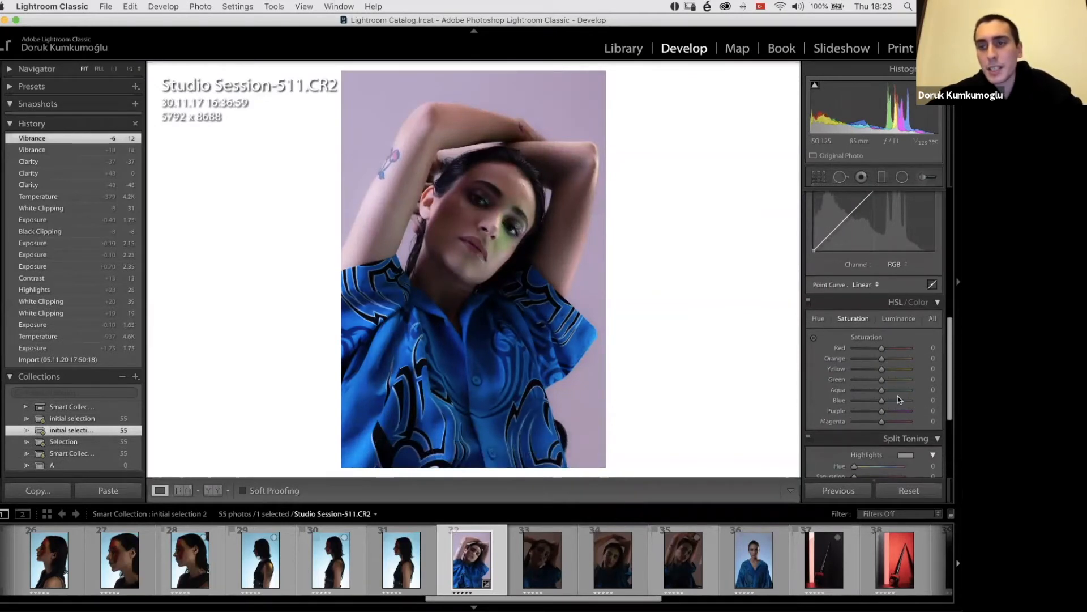
scroll(828, 346, down, 1)
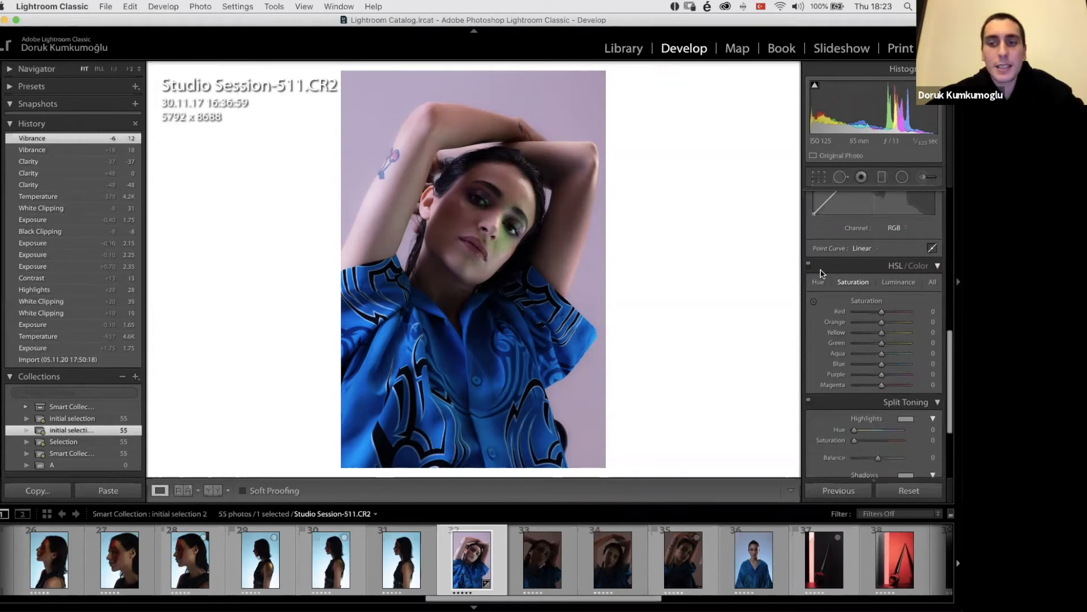
click(818, 283)
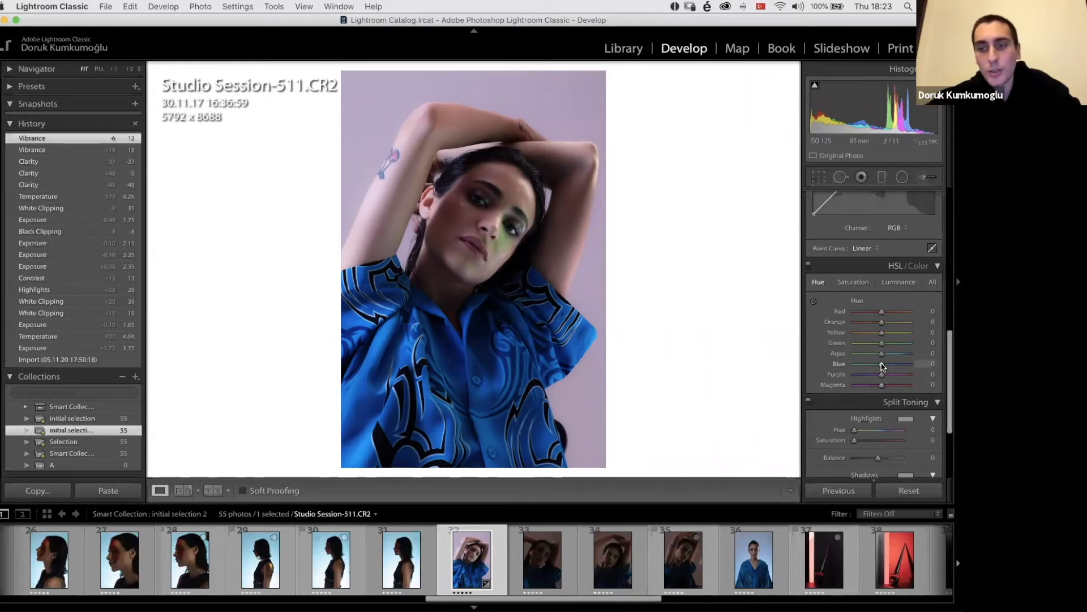
drag(871, 365, 858, 366)
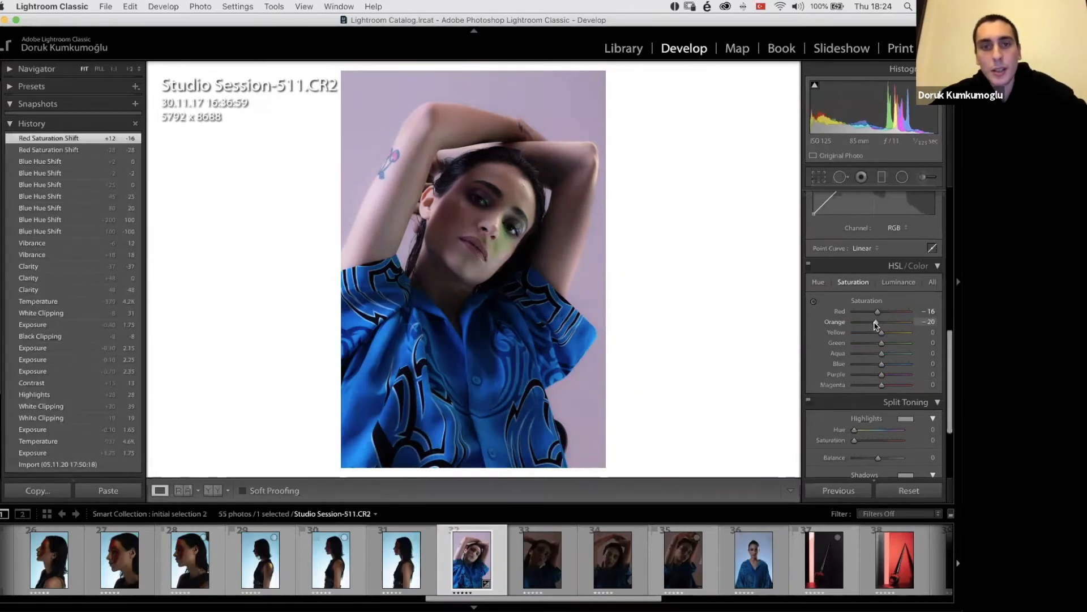
Step: Reduce the Red saturation to -16 and the Orange saturation to -21, and check the skin tones up close
drag(876, 325, 875, 326)
click(510, 226)
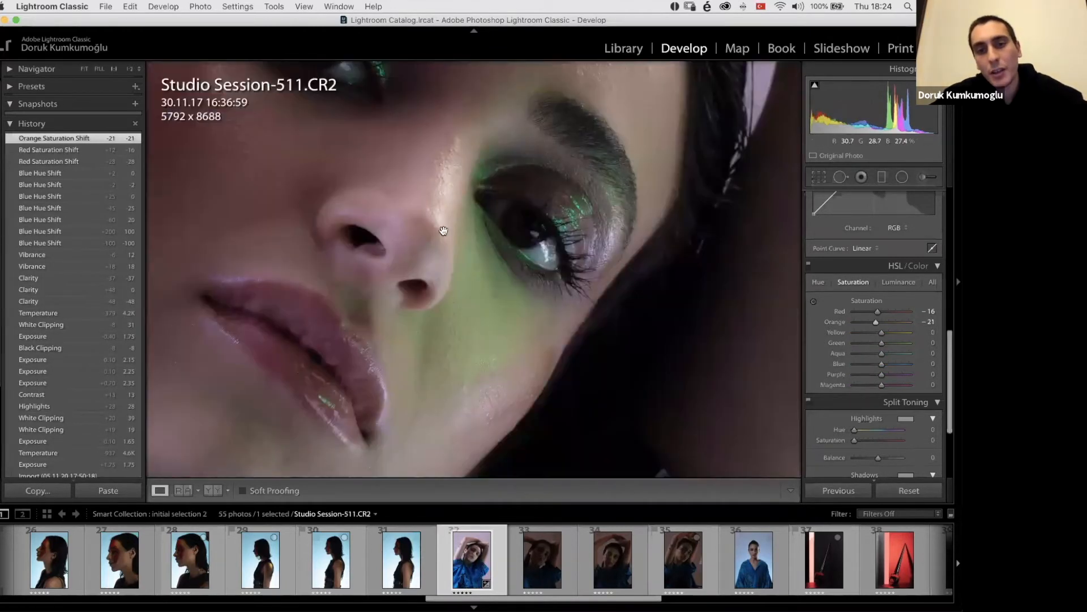
click(452, 270)
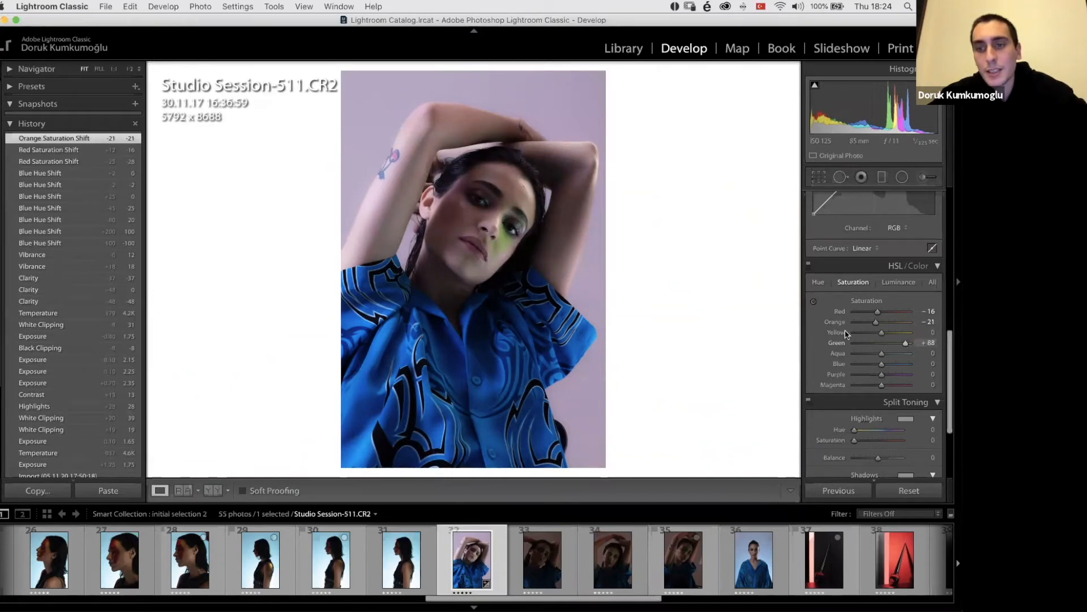
Step: Reset the Green saturation while viewing the eye make-up up close, and set it to +52
click(496, 279)
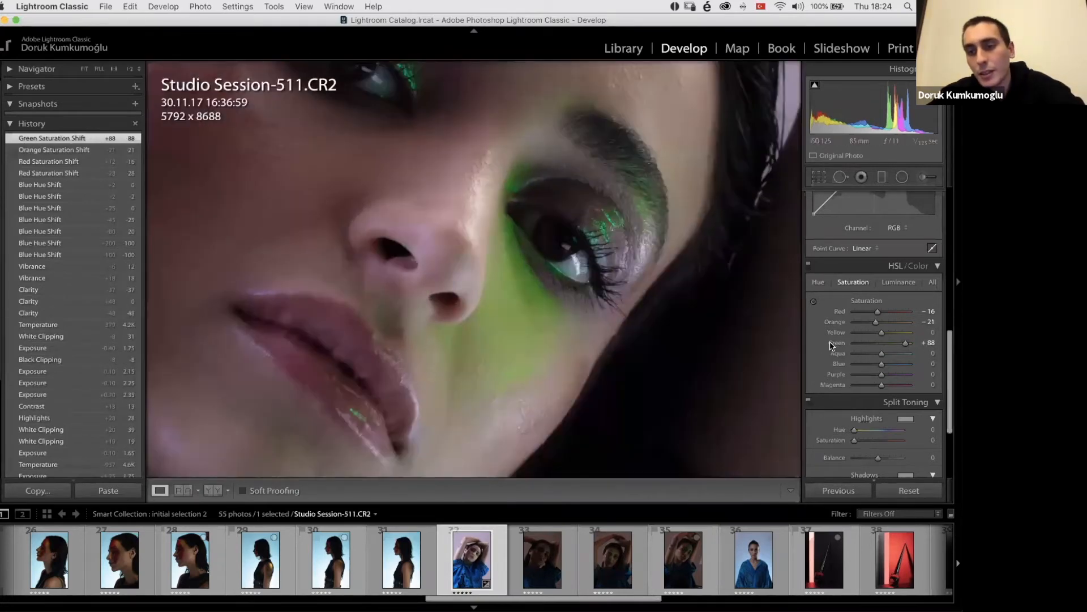
double_click(833, 344)
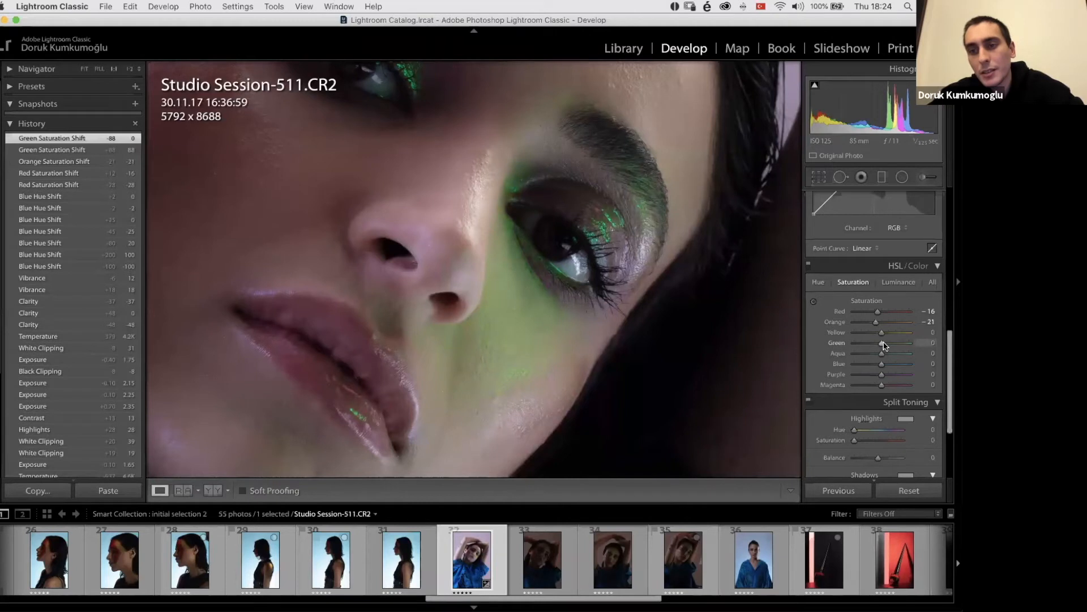
mouse_move(890, 345)
mouse_down()
mouse_move(938, 345)
mouse_move(896, 344)
mouse_up()
click(558, 288)
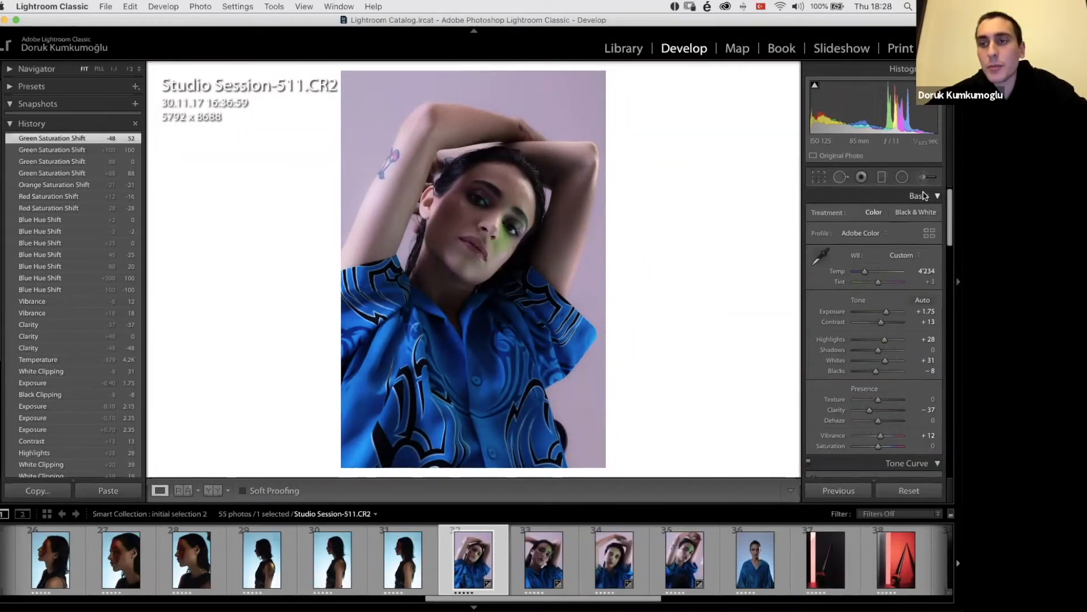
Step: Collapse the Tone Curve, HSL/Color, Split Toning, Detail, Lens Corrections, Transform, Effects and Calibration adjustment sections
click(923, 196)
click(923, 195)
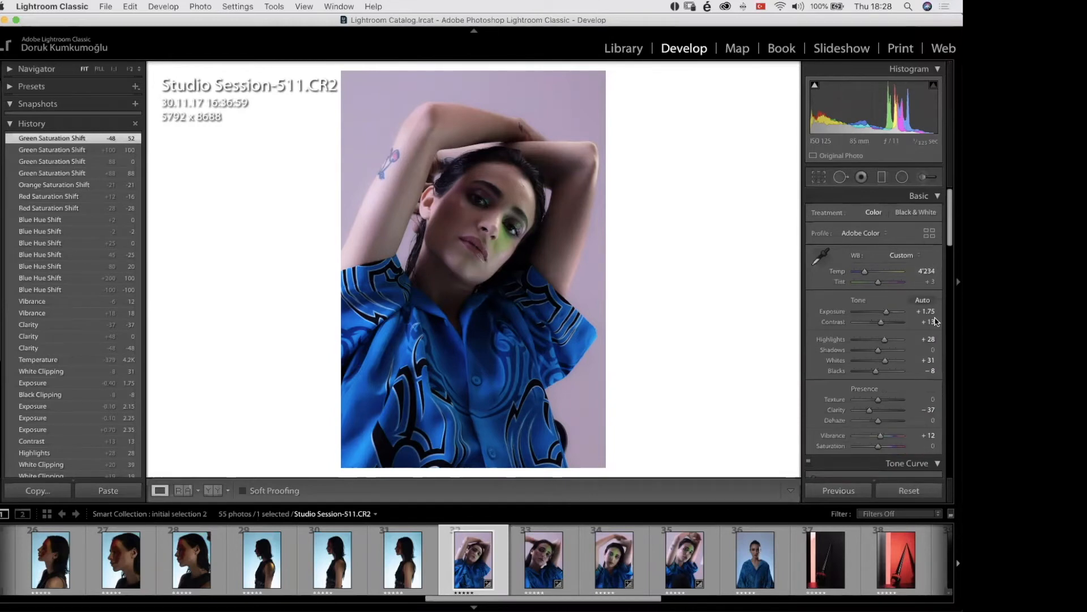
scroll(934, 340, down, 13)
scroll(947, 277, up, 10)
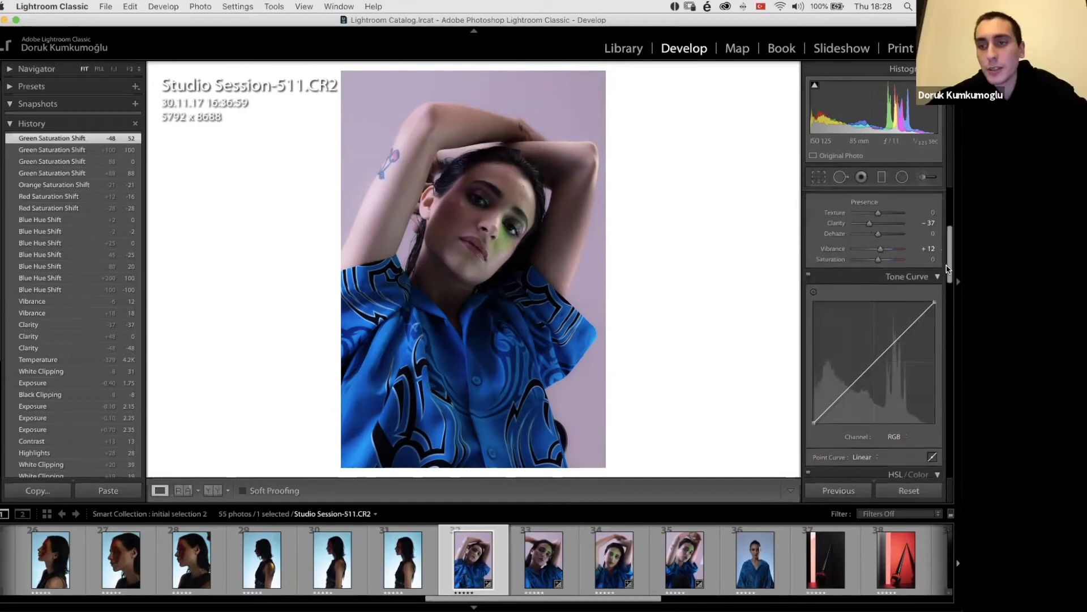
scroll(945, 277, up, 1)
click(938, 290)
click(937, 309)
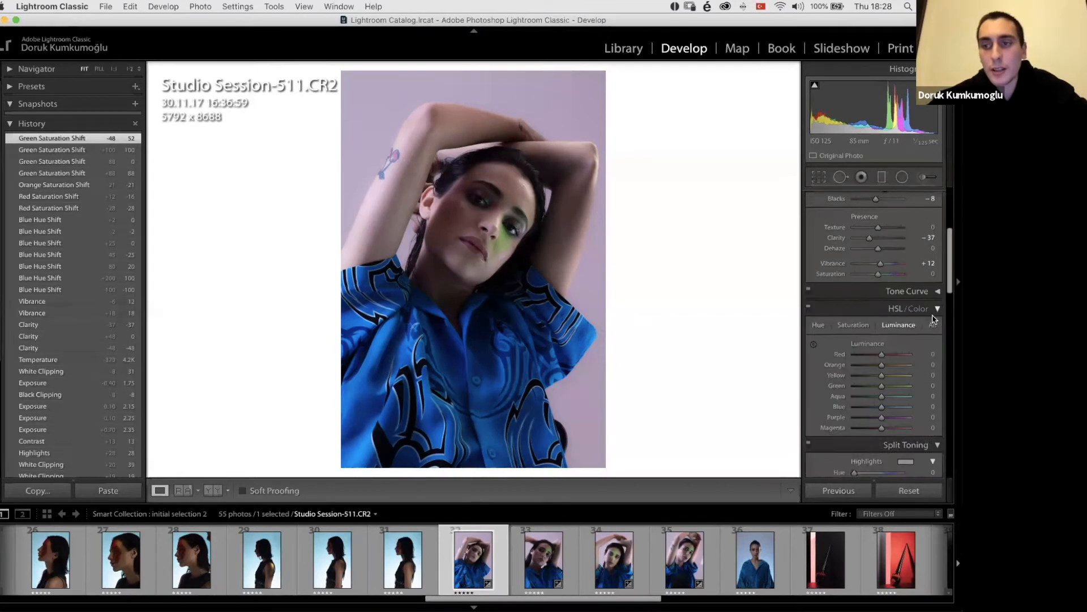
click(935, 343)
click(936, 344)
click(934, 362)
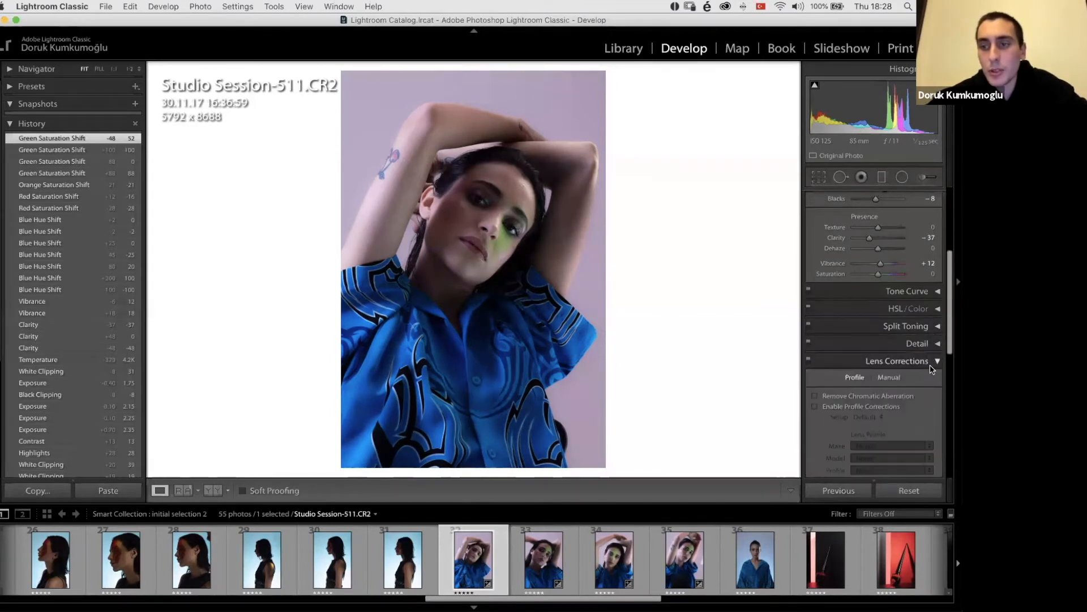
click(934, 363)
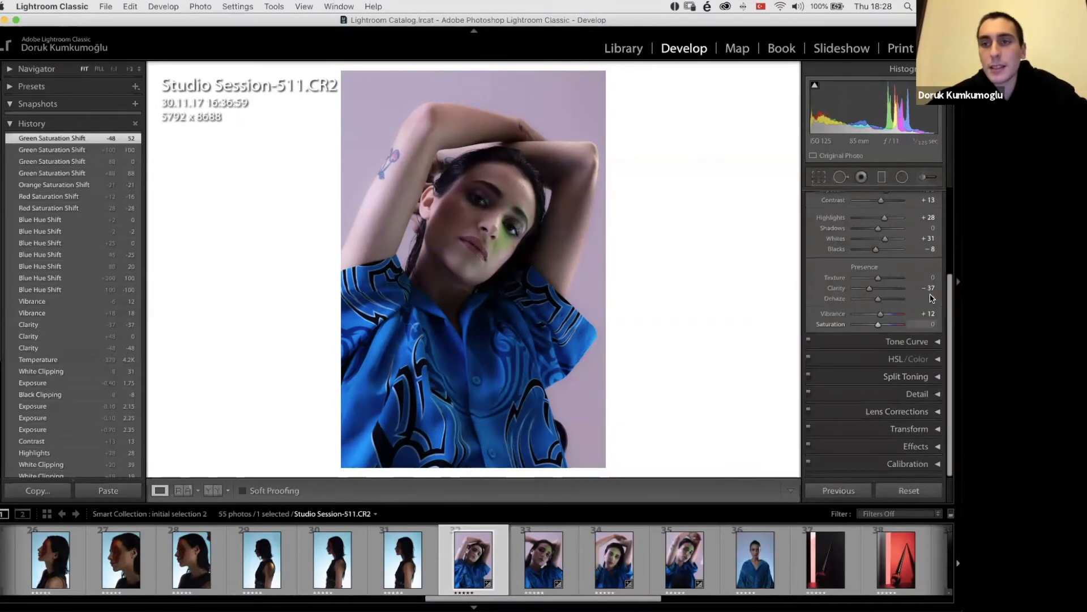
Step: Crop the portrait more tightly around the model to 5027 x 7541 pixels, keeping the original aspect ratio
click(818, 177)
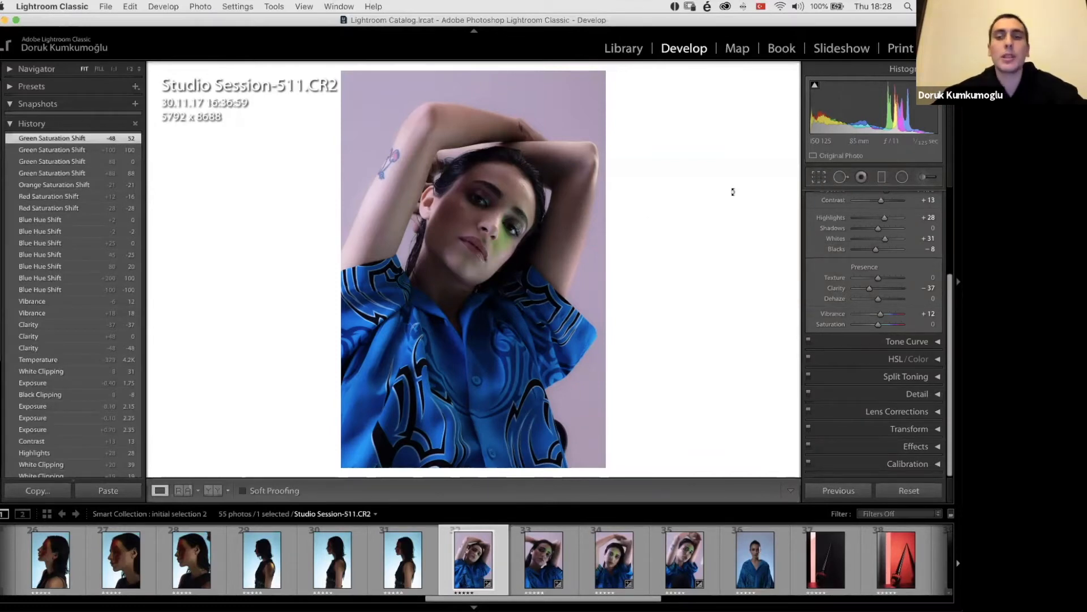
drag(459, 468, 464, 441)
drag(453, 318, 449, 324)
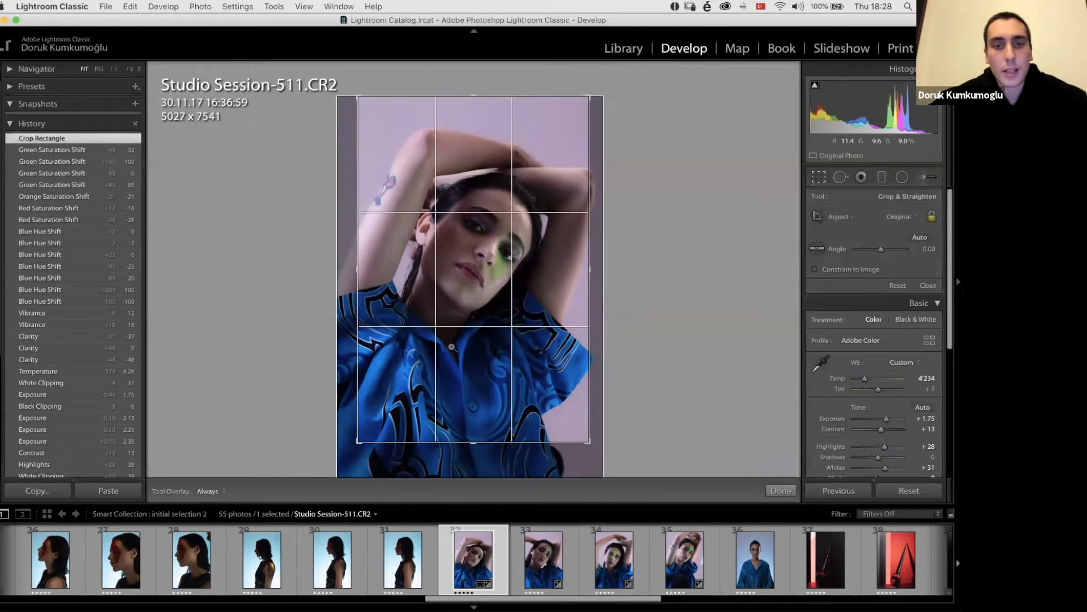
key(Return)
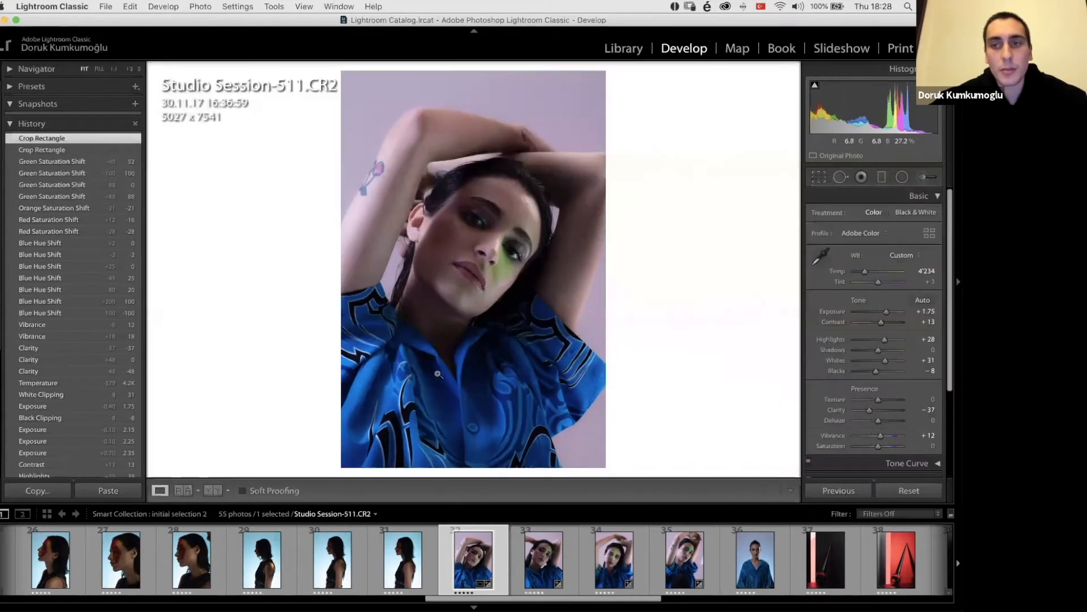
Step: Expand the crop back to the full 5792 x 8688 frame and close the crop tool
click(820, 178)
drag(481, 503, 481, 511)
drag(346, 315, 314, 323)
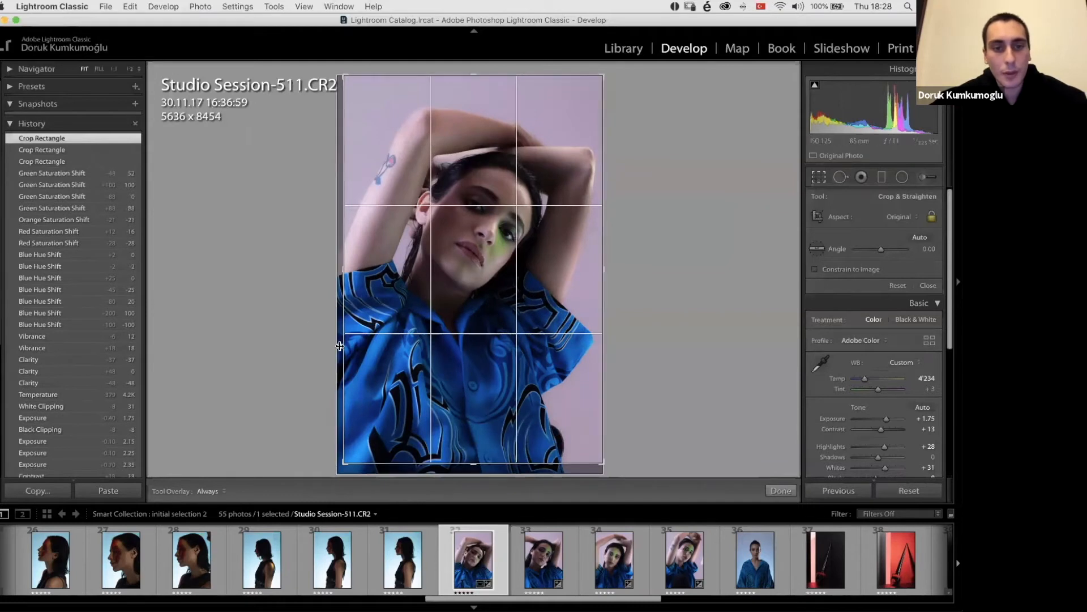
drag(328, 476, 323, 482)
click(819, 177)
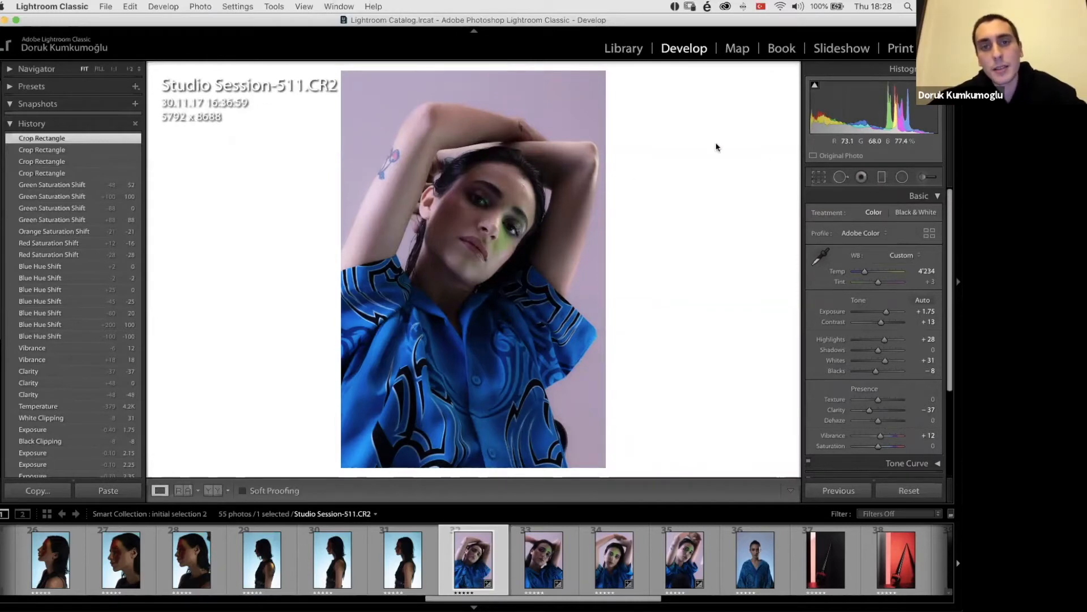
Step: Add a graduated filter running down from the photo's upper edge, and extend and straighten it to reach the shirt collar
key(m)
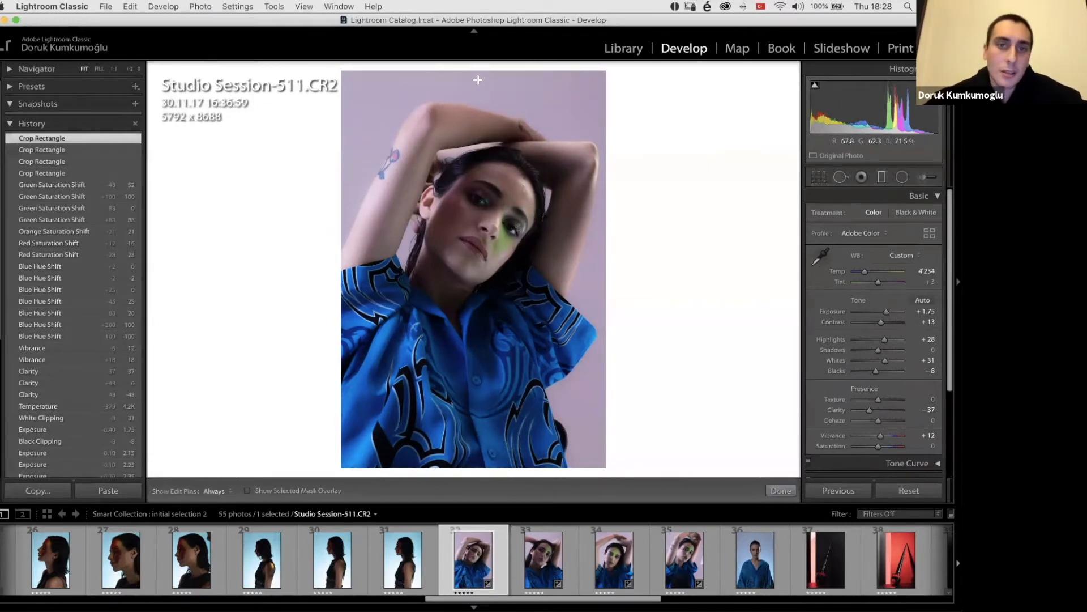
drag(487, 79, 478, 228)
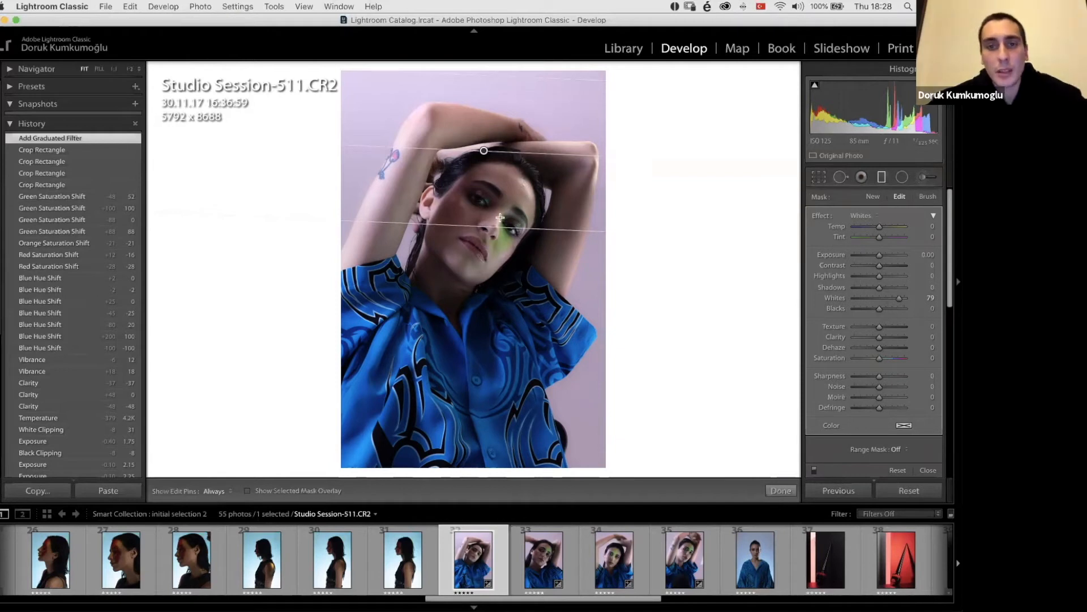
drag(472, 228, 478, 327)
drag(452, 201, 449, 200)
Step: Reset the graduated filter's Whites to 0, and try Exposure at -3.06 and 0.23, then Temp at -100 with Tint at 100
double_click(901, 296)
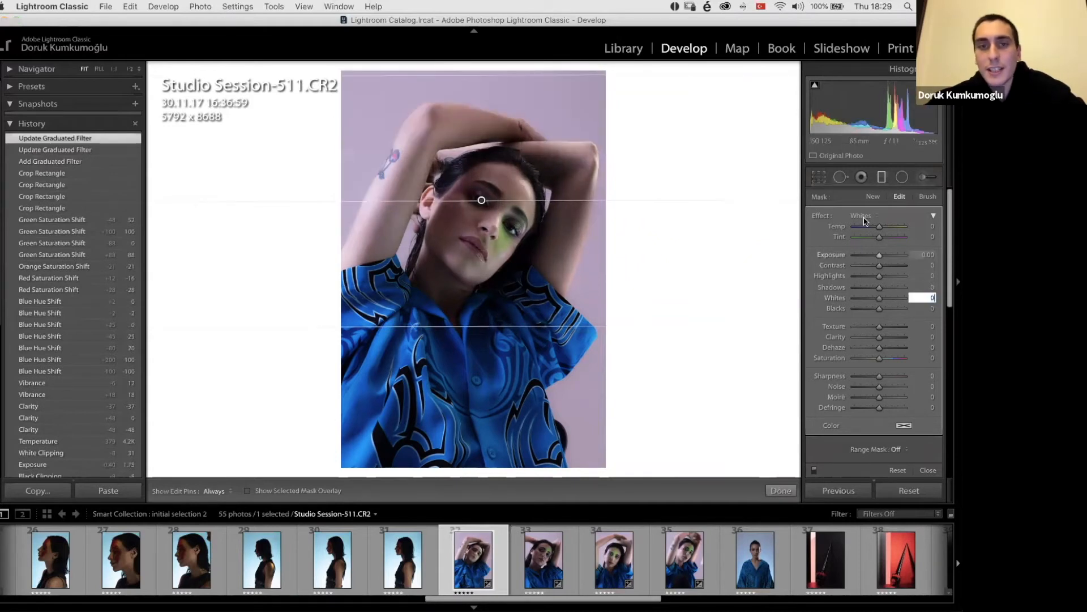
drag(875, 256, 859, 255)
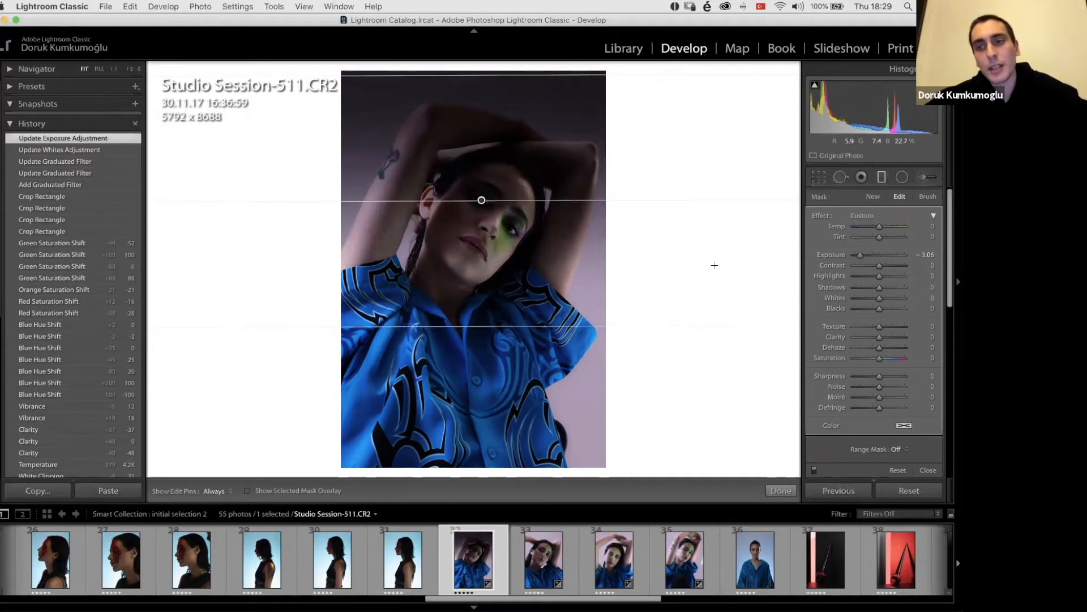
drag(860, 254, 906, 237)
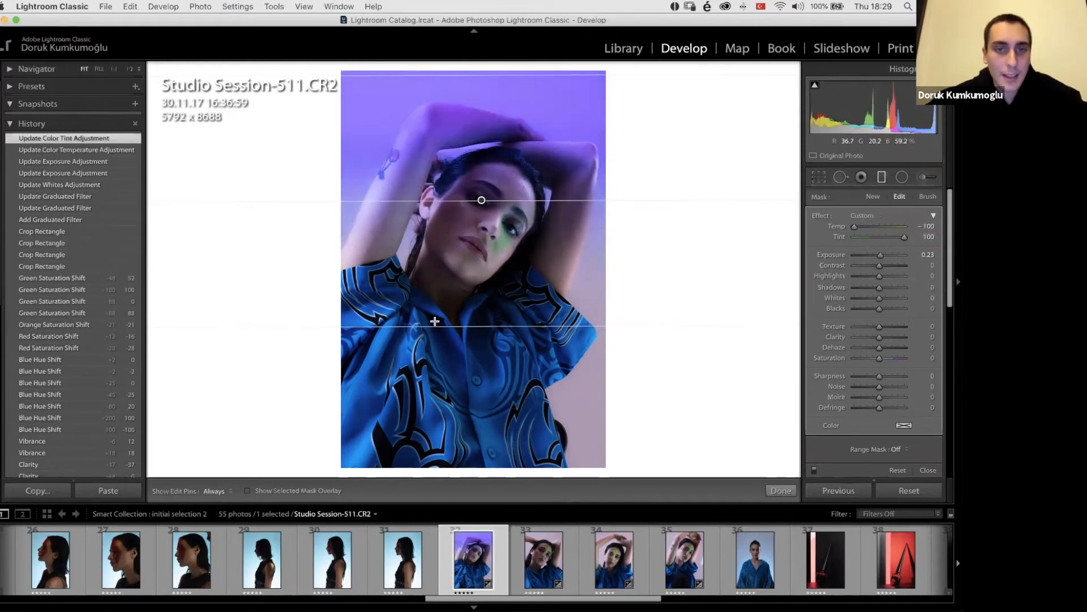
Step: Reset the graduated filter's Temp and Tint, and set its Exposure to -0.17
double_click(837, 228)
double_click(839, 237)
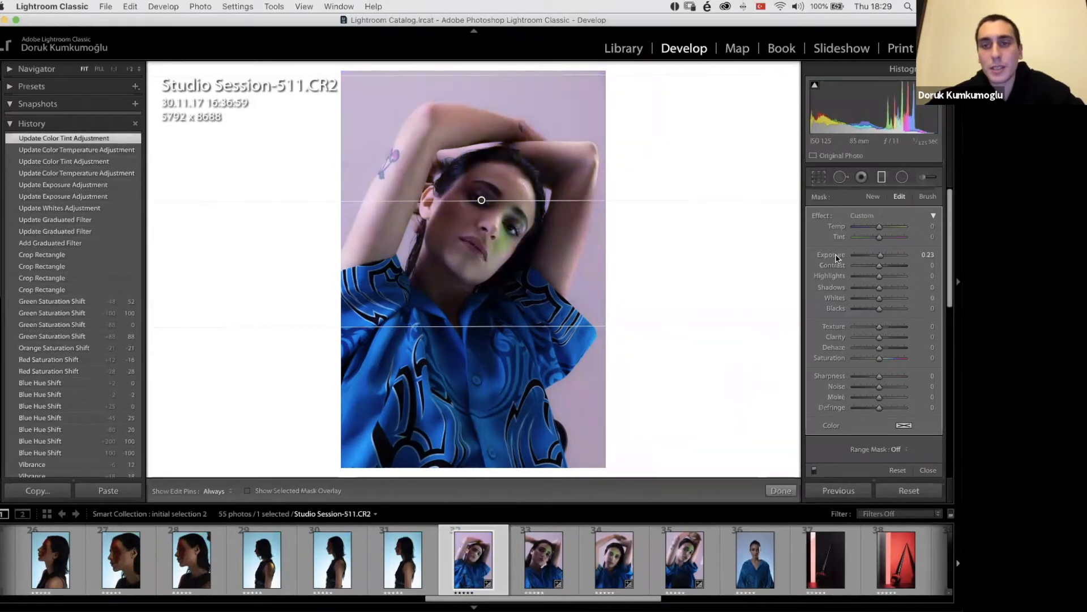
drag(880, 256, 879, 257)
Step: Move the graduated filter up to the model's hairline, and delete the filter
drag(481, 200, 484, 151)
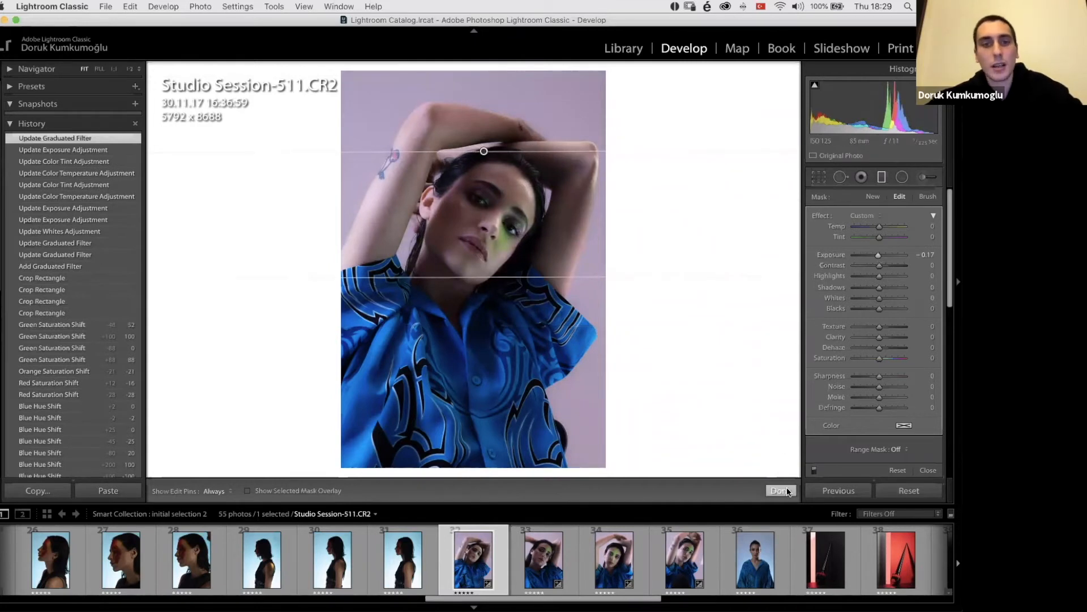
key(Delete)
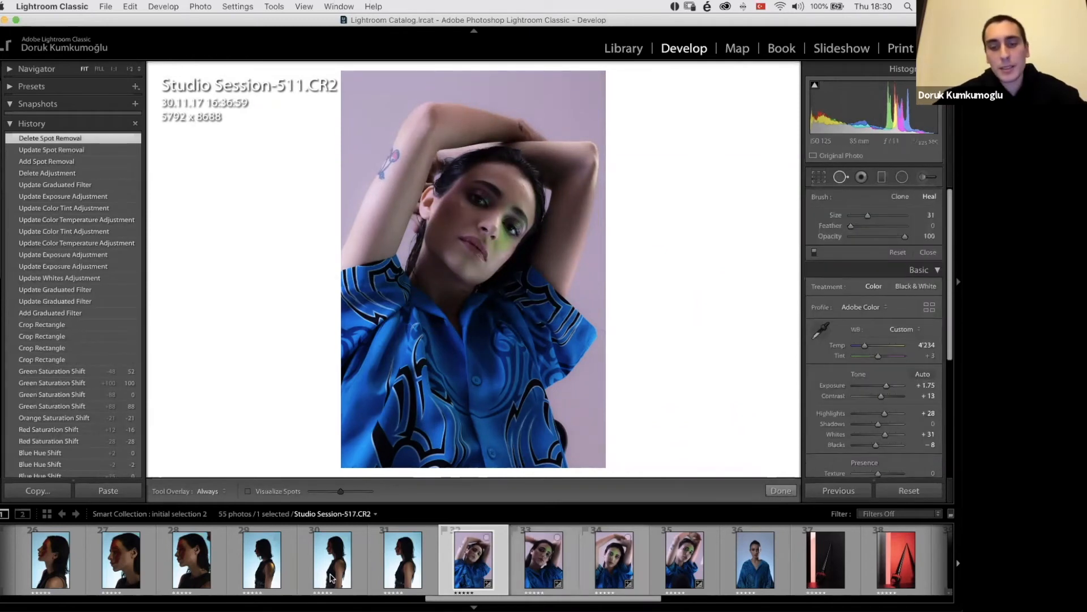
Step: Compare the edited portrait with the neighbouring shots of the same set, and return to Studio Session-511
key(Right)
key(Right)
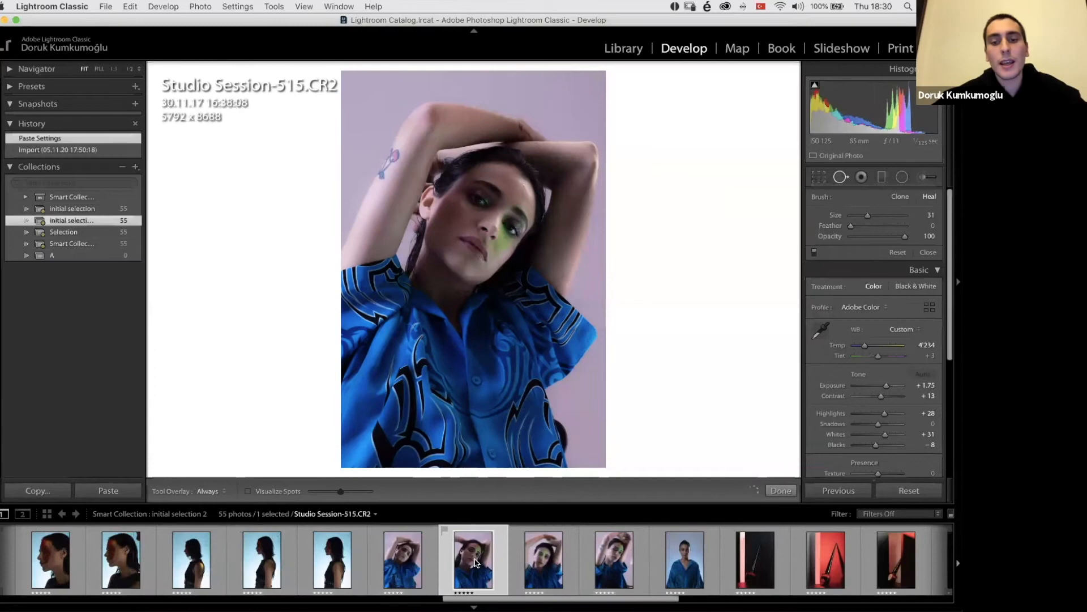
key(Left)
key(Left)
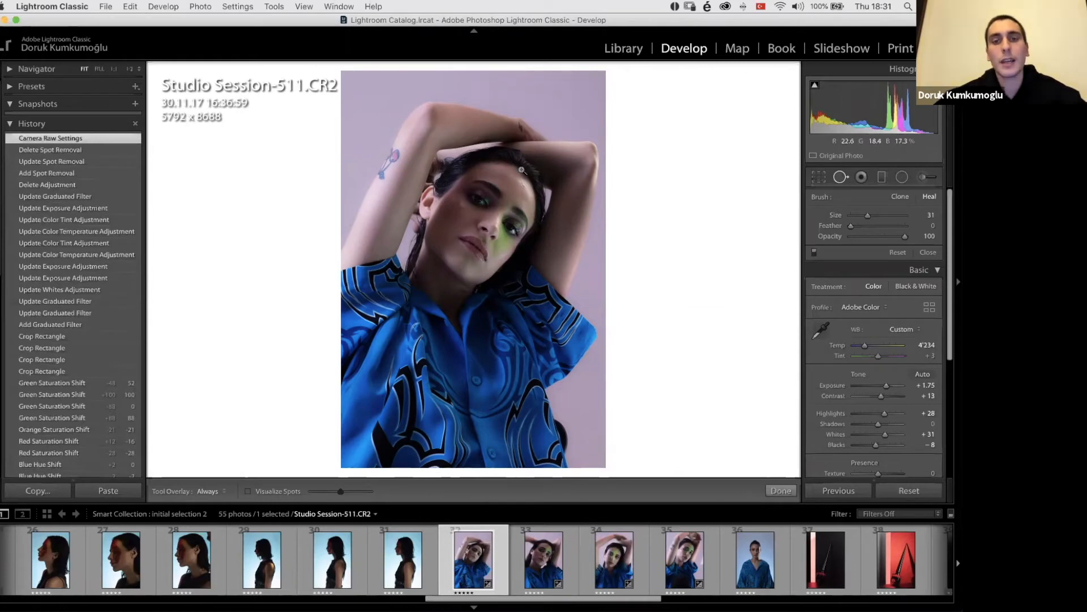
Step: Examine the portrait at high magnification from the forehead and eyes down to the loose thread on the shirt sleeve
click(543, 173)
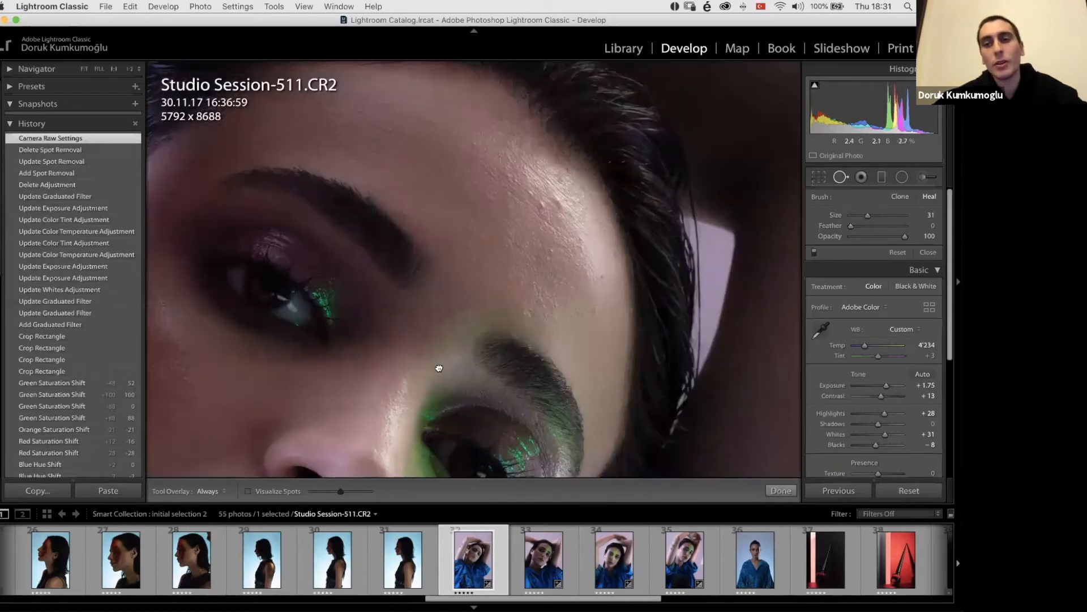
drag(439, 368, 444, 223)
drag(364, 323, 380, 162)
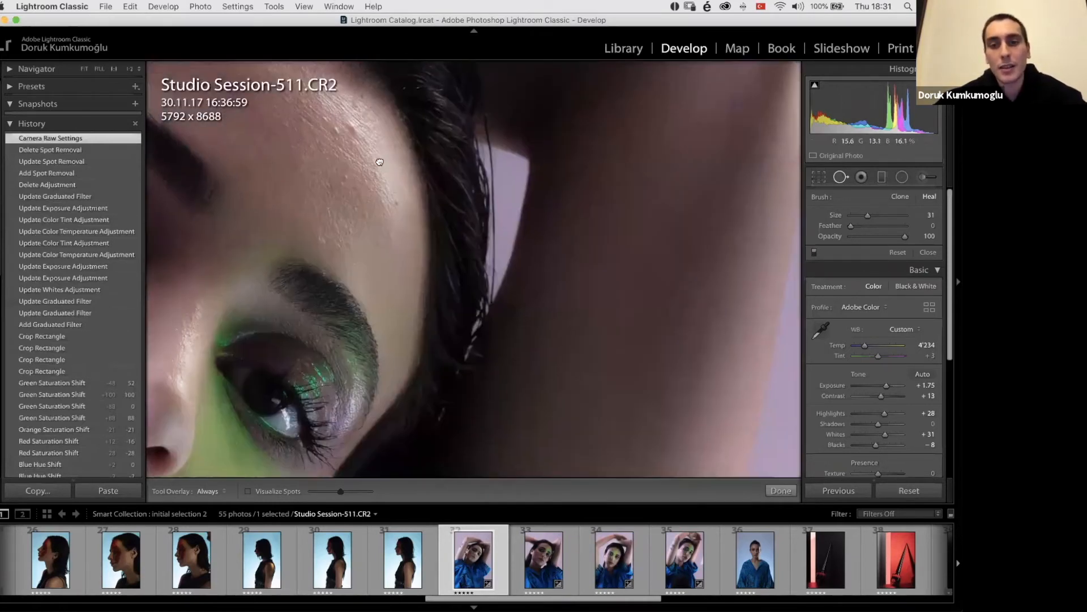
drag(416, 385, 391, 136)
drag(405, 367, 413, 170)
drag(413, 315, 397, 134)
drag(335, 296, 196, 113)
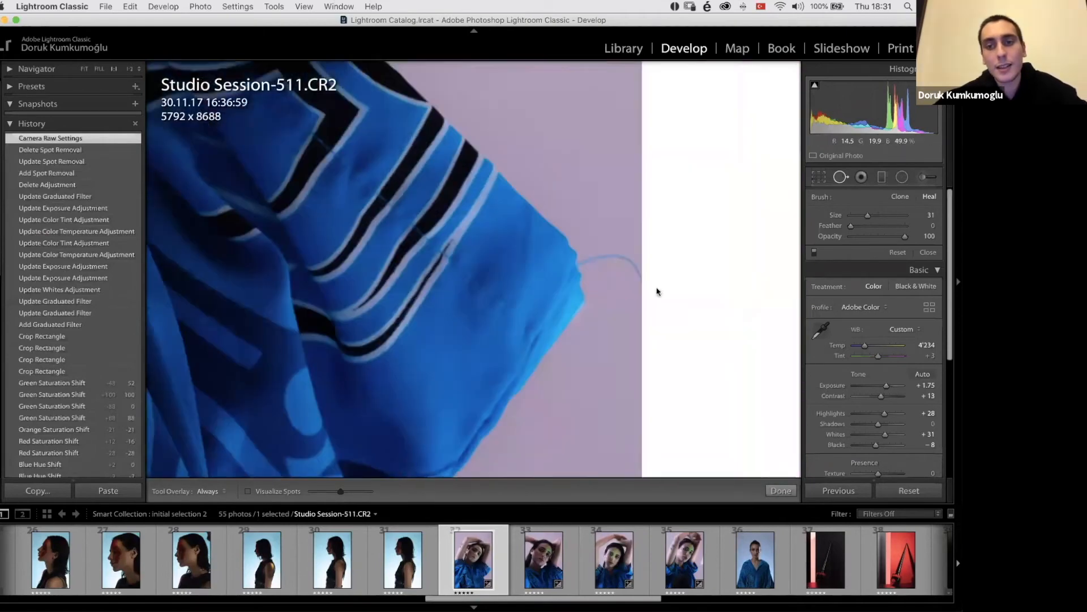
drag(657, 292, 649, 309)
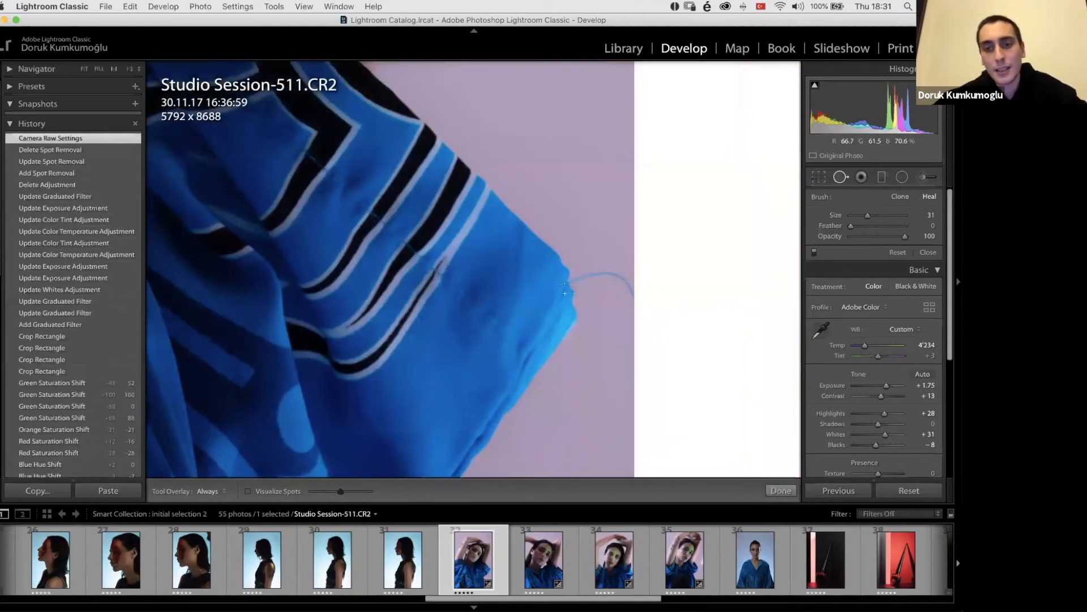
click(435, 278)
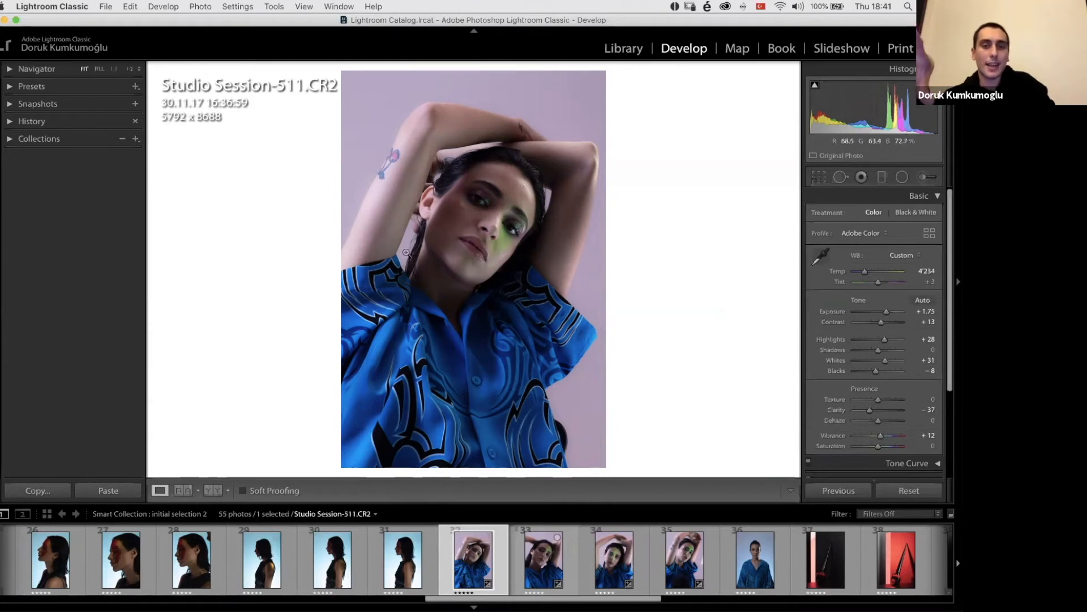
Step: Open Studio Session-511.CR2 in Adobe Photoshop 2020 for retouching
right_click(459, 556)
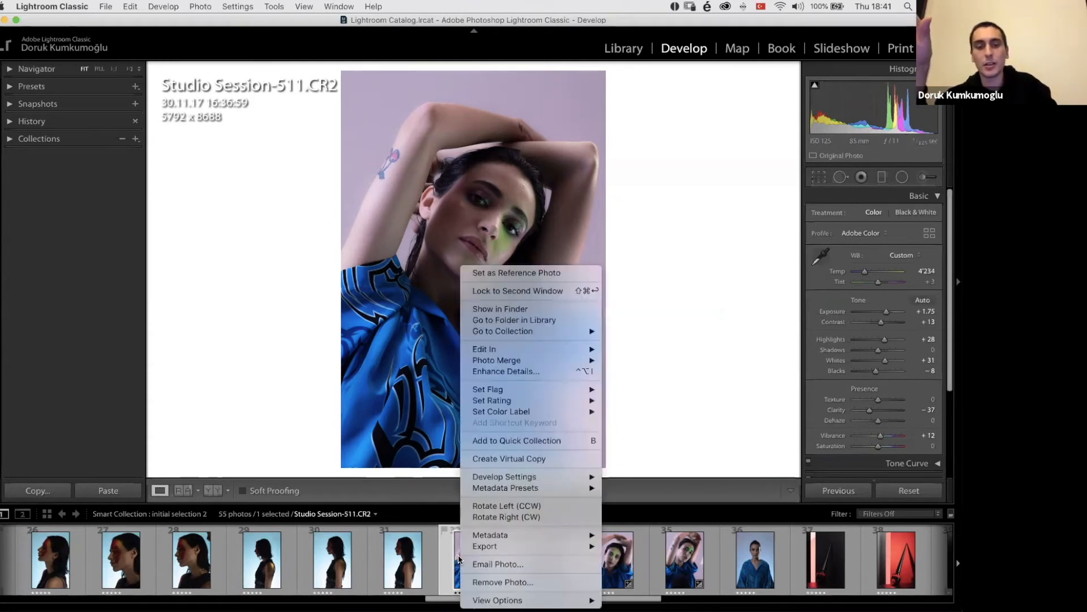
mouse_move(486, 352)
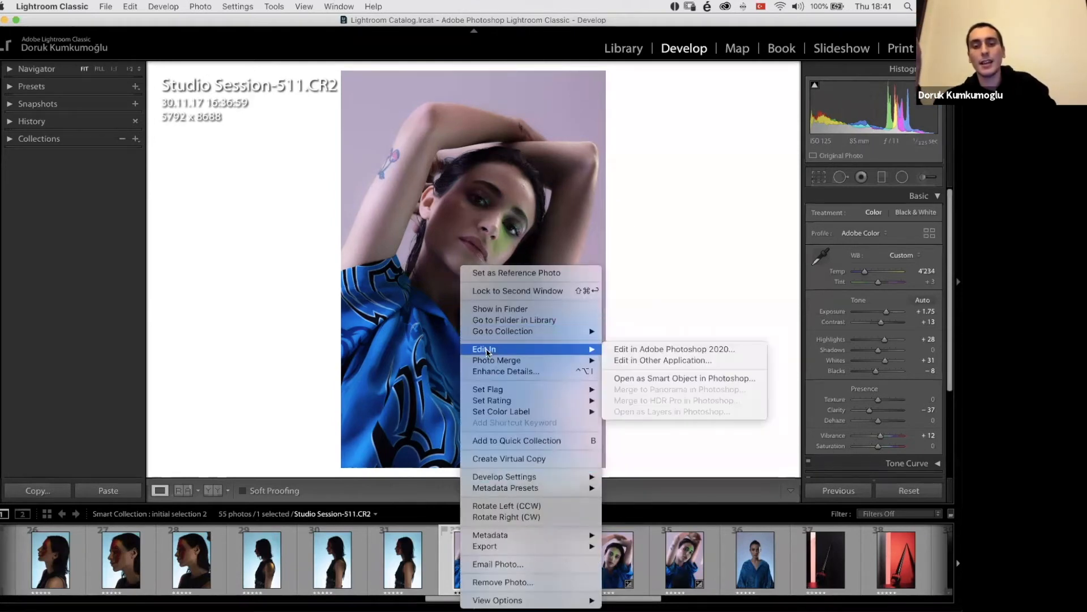
click(644, 350)
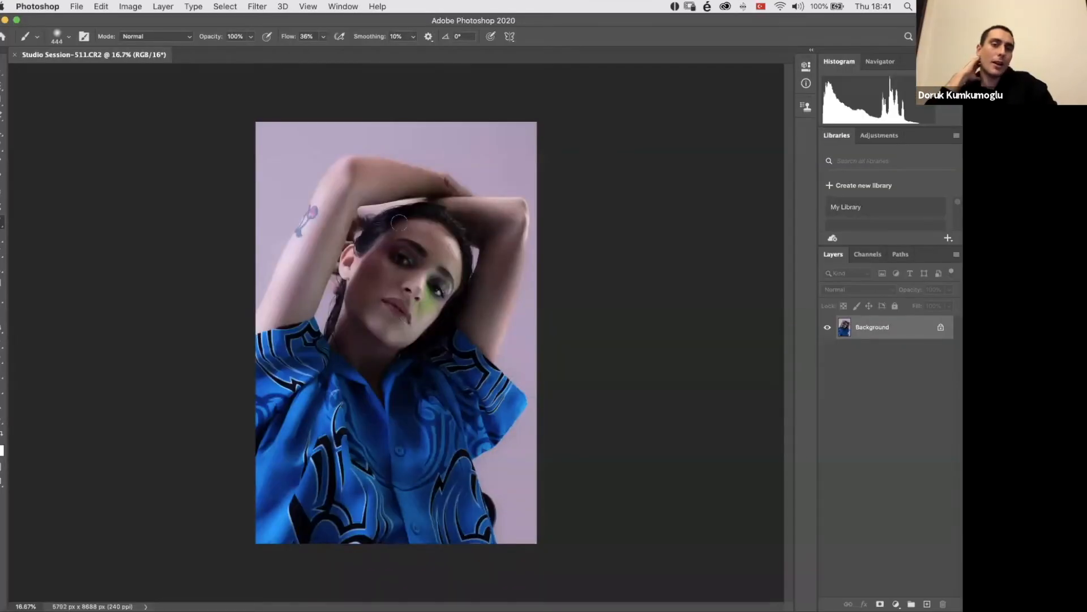
mouse_move(502, 608)
click(428, 589)
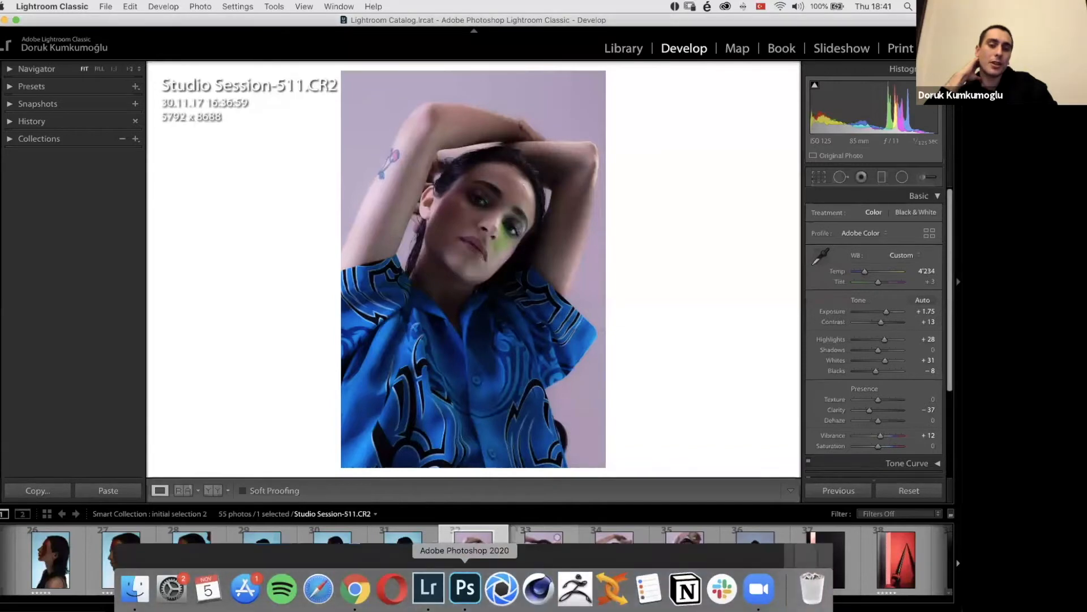
click(465, 589)
Step: Add an empty layer above the Background and activate the Spot Healing Brush for the model's face
mouse_move(929, 585)
click(927, 604)
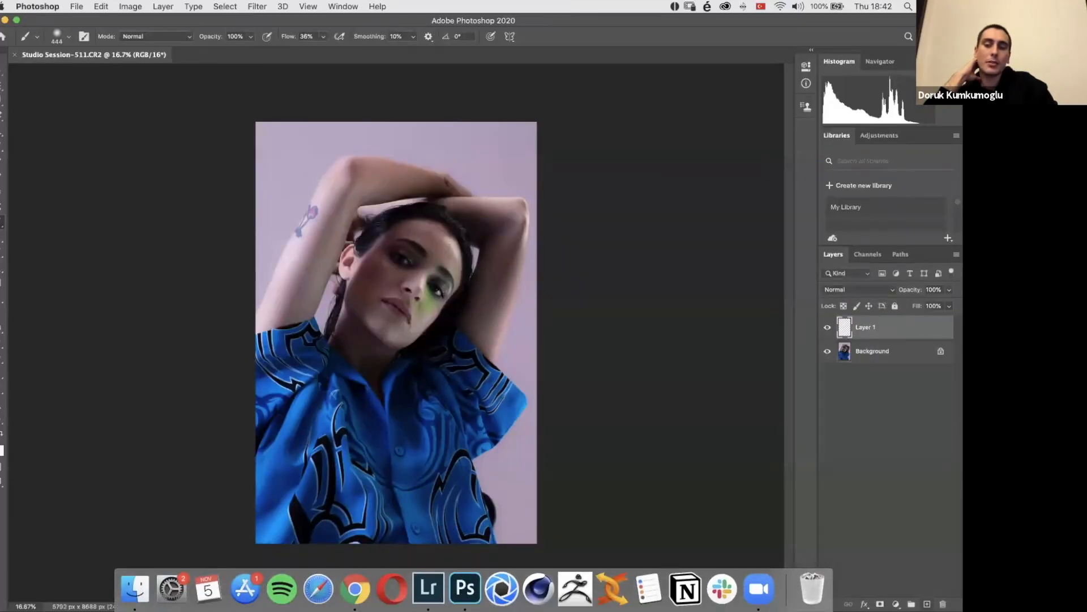
scroll(317, 266, up, 10)
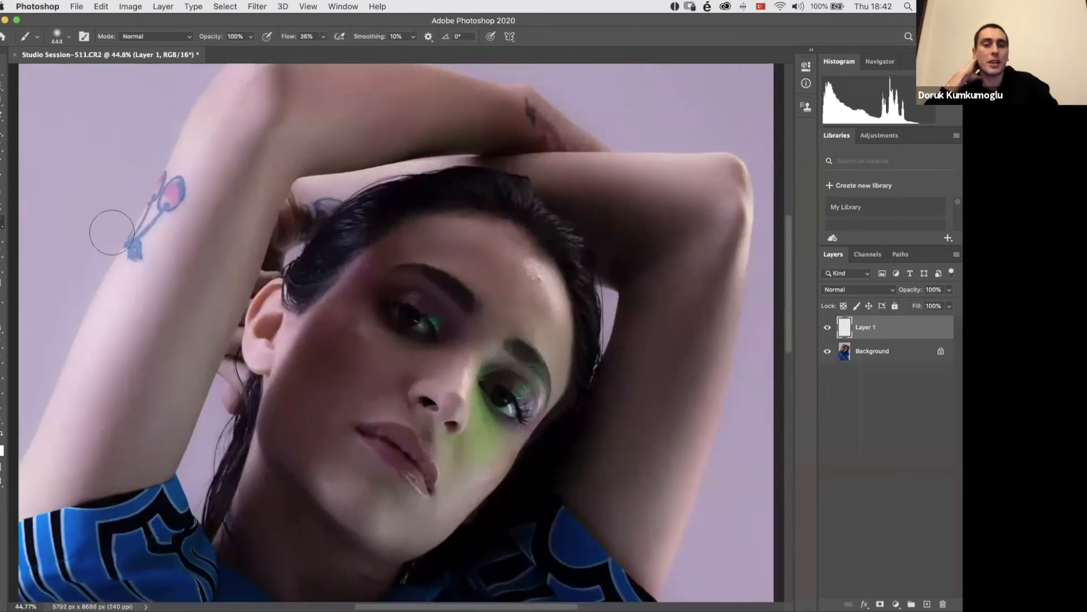
key(j)
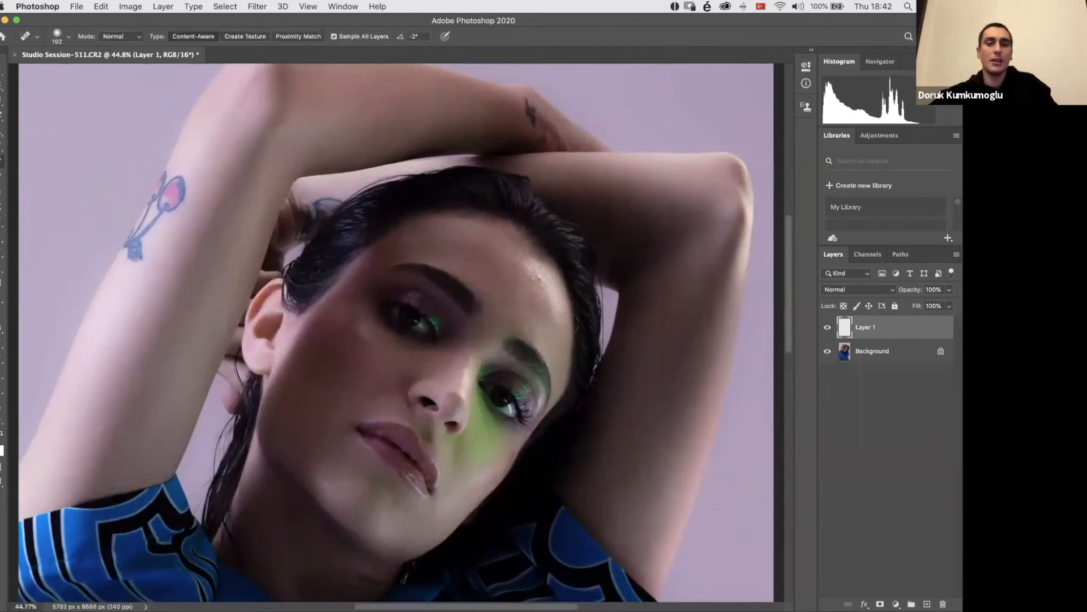
scroll(554, 308, up, 4)
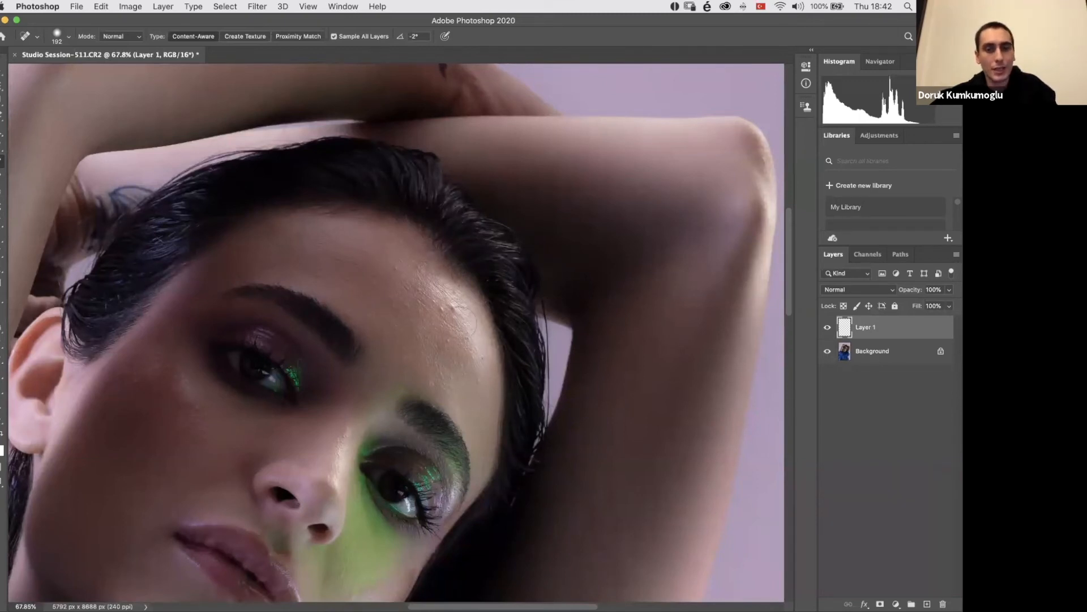
right_click(445, 287)
scroll(445, 287, up, 5)
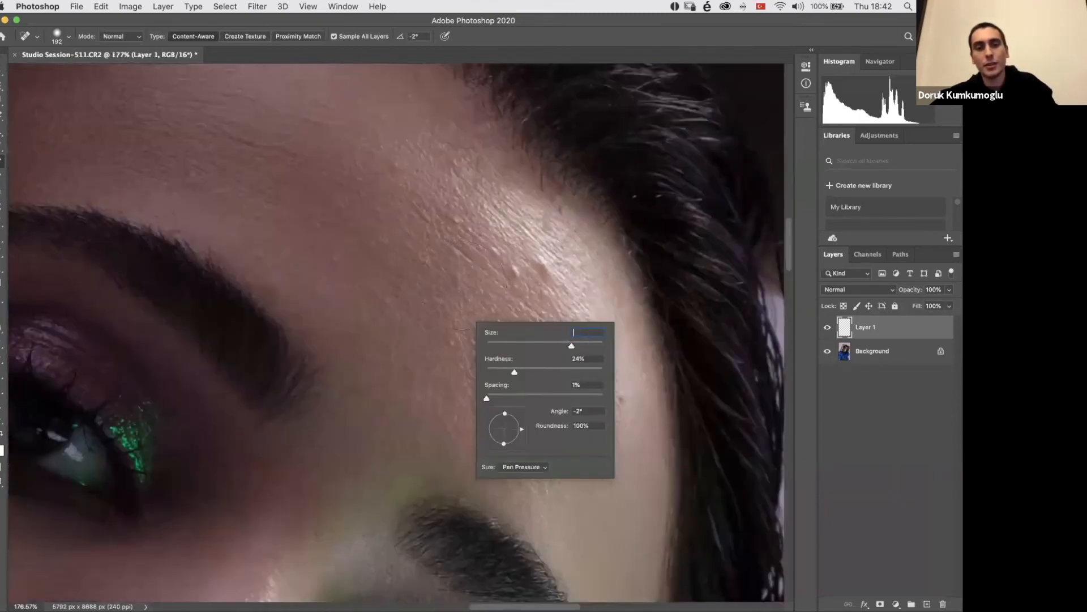
key(Return)
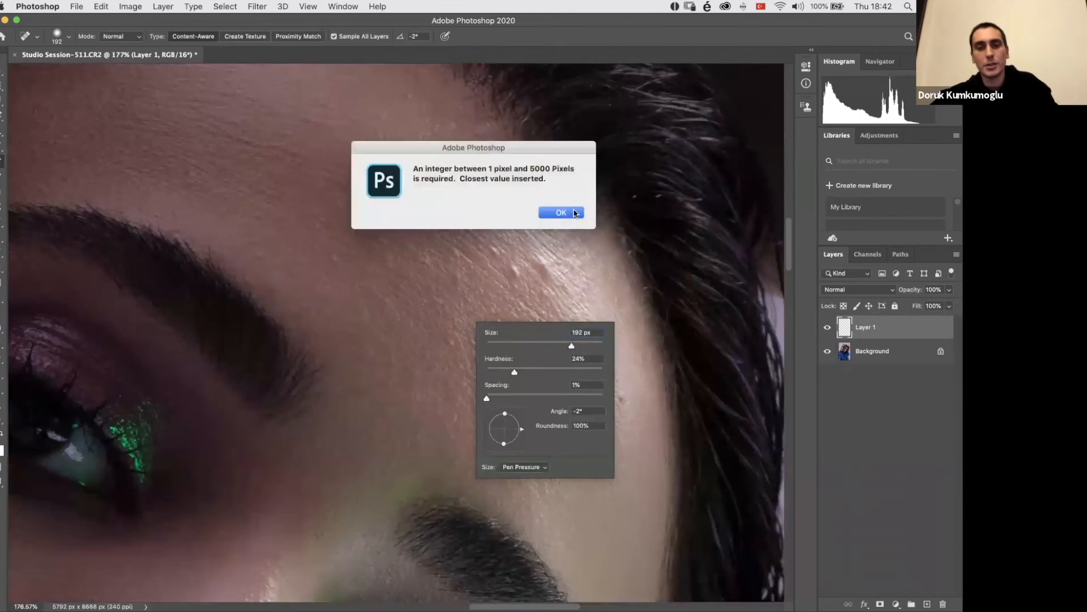
key(Return)
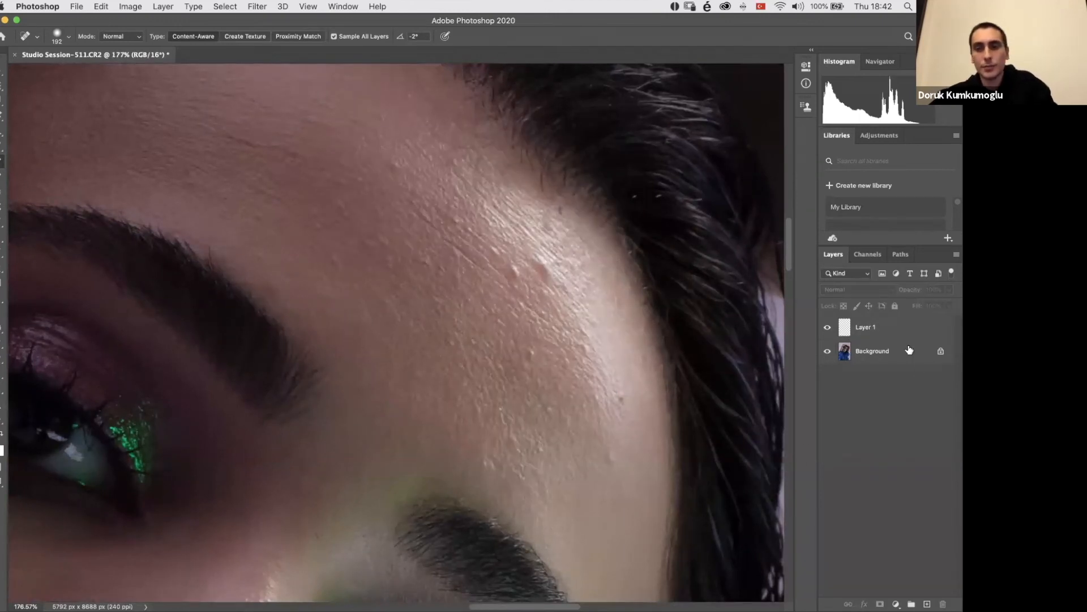
Step: Hide Layer 1 to view the Background on its own, and show the layer again
click(893, 335)
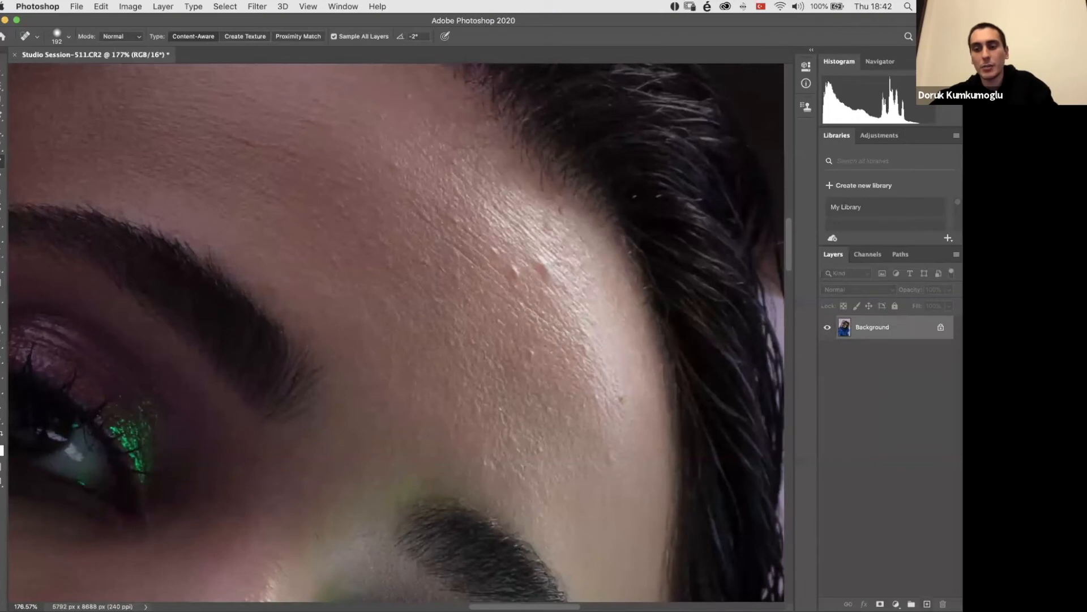
click(828, 327)
click(850, 354)
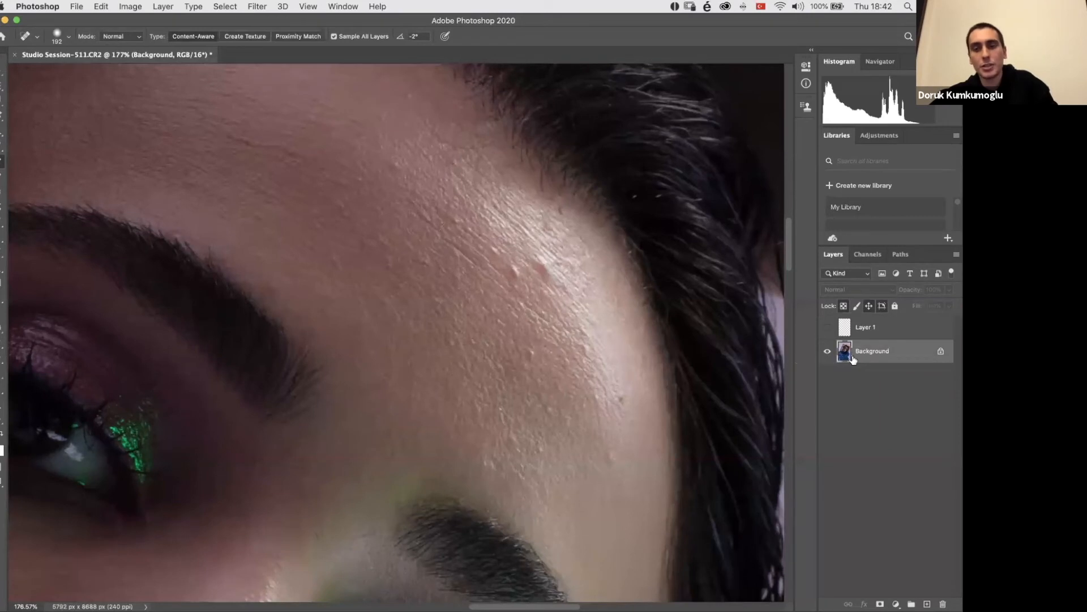
click(828, 327)
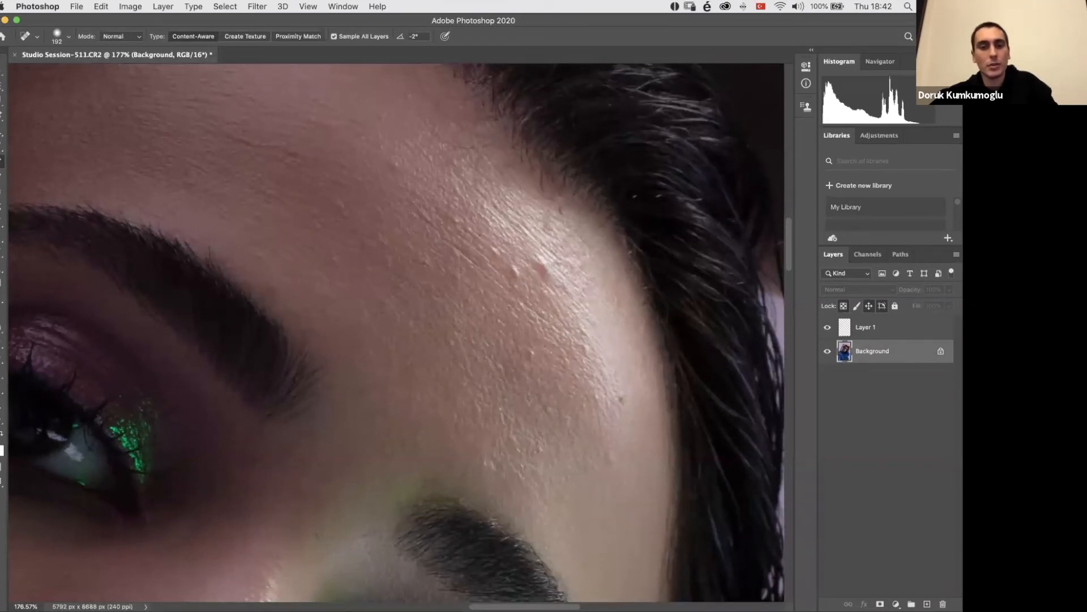
Step: Heal the small bumps on the shiny part of the forehead with the Spot Healing Brush on Layer 1
click(866, 326)
click(519, 275)
click(533, 350)
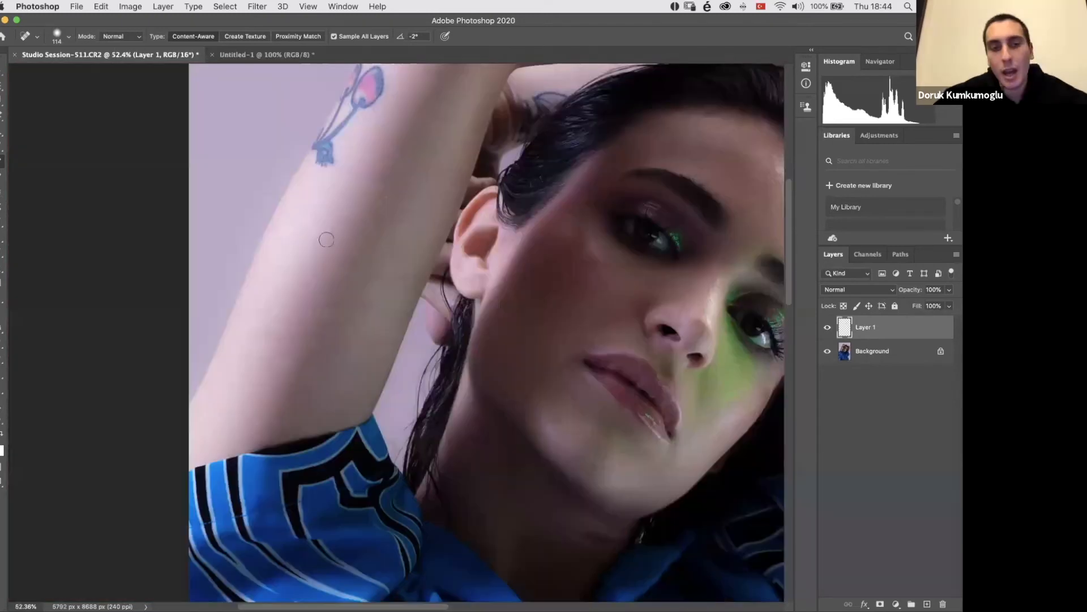
Step: Examine the retouched face, cheek and raised arm up close, and view the whole photo
scroll(328, 215, right, 3)
scroll(328, 215, up, 2)
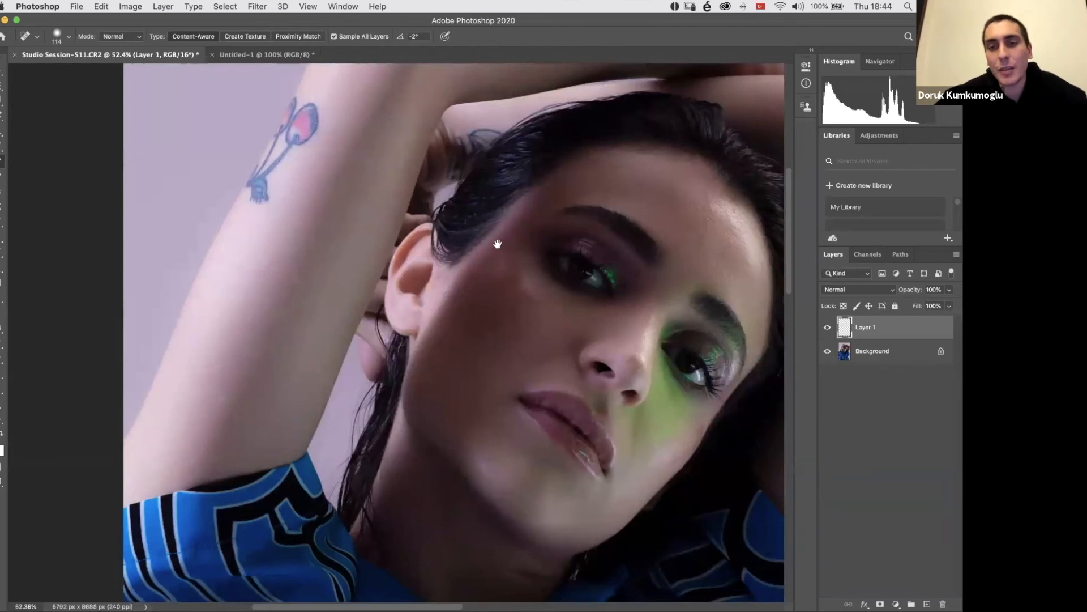
scroll(449, 247, right, 3)
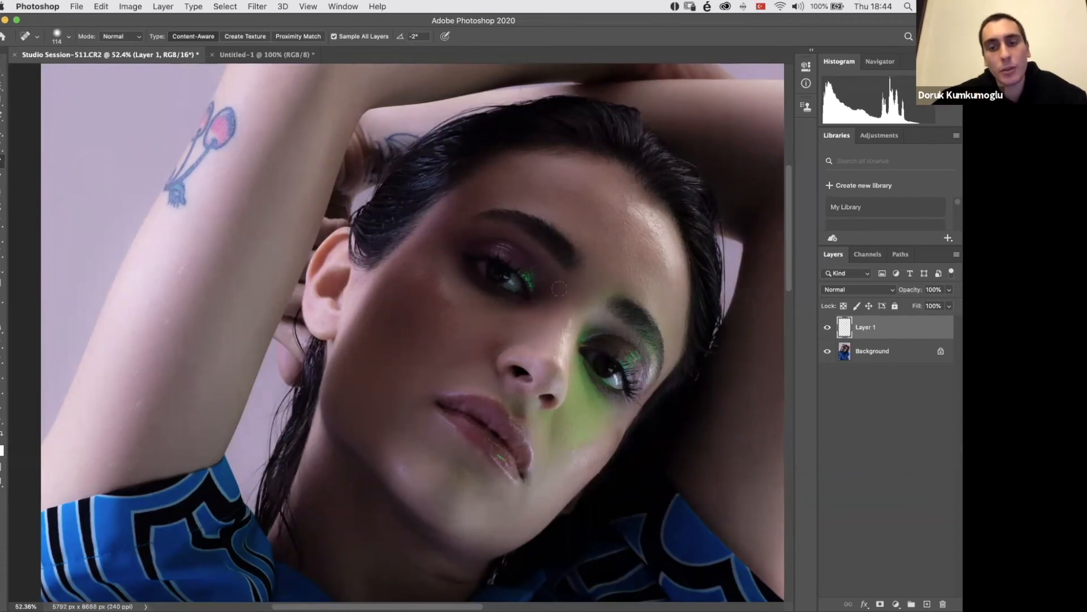
mouse_move(330, 364)
mouse_down()
mouse_move(389, 295)
mouse_move(338, 214)
mouse_up()
mouse_move(408, 278)
mouse_down()
mouse_move(338, 320)
mouse_move(335, 334)
mouse_up()
drag(350, 403, 388, 320)
drag(354, 353, 364, 333)
drag(369, 286, 295, 442)
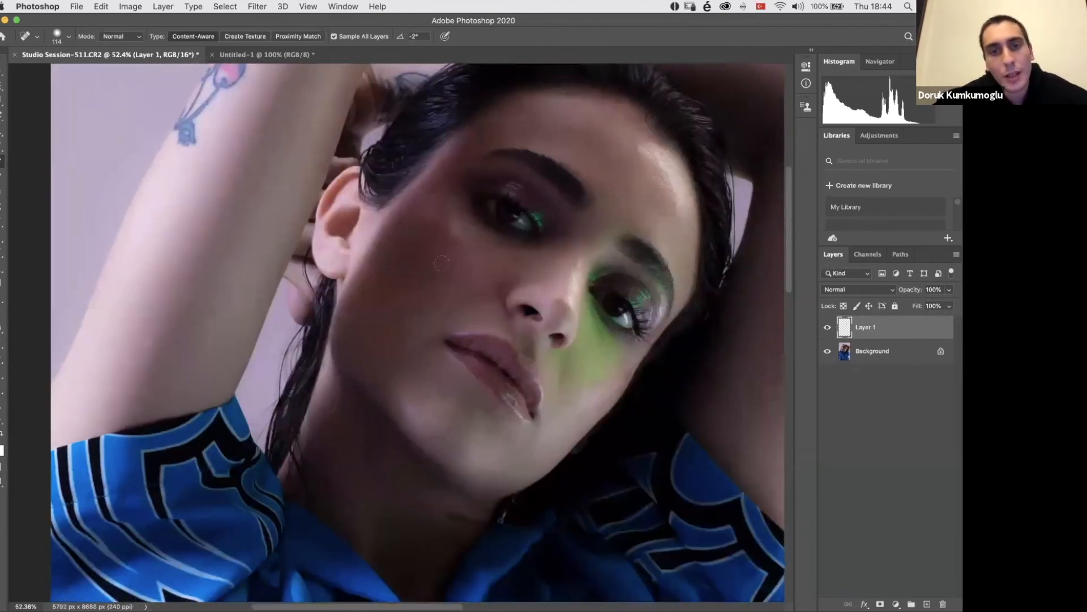
key(super+0)
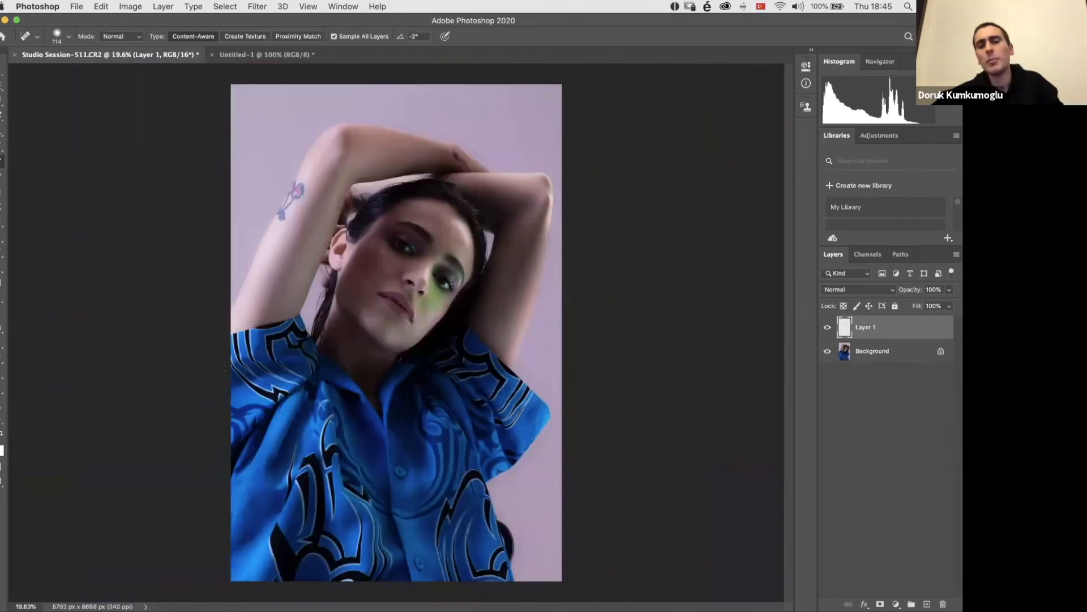
mouse_move(926, 609)
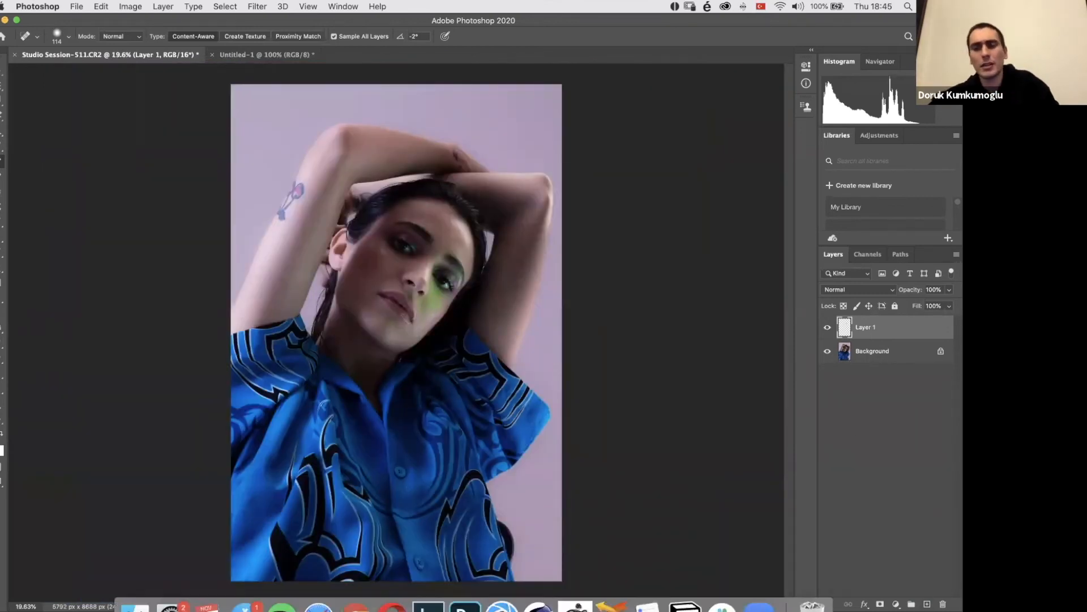
click(927, 603)
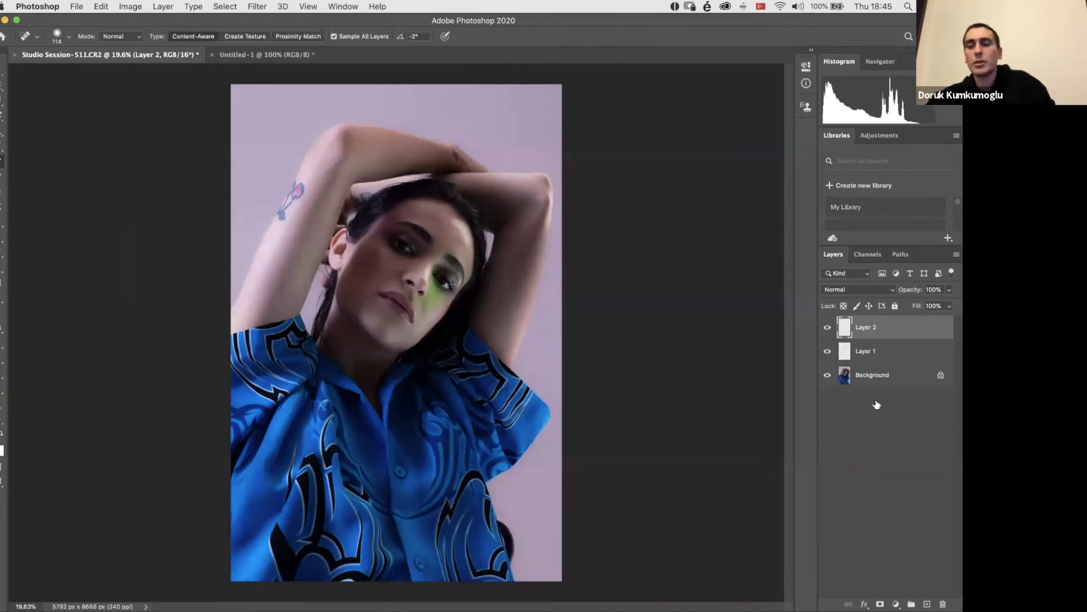
key(BackSpace)
Step: Compare the face before and after retouching by hiding and showing Layer 1 several times
click(827, 327)
scroll(531, 228, up, 6)
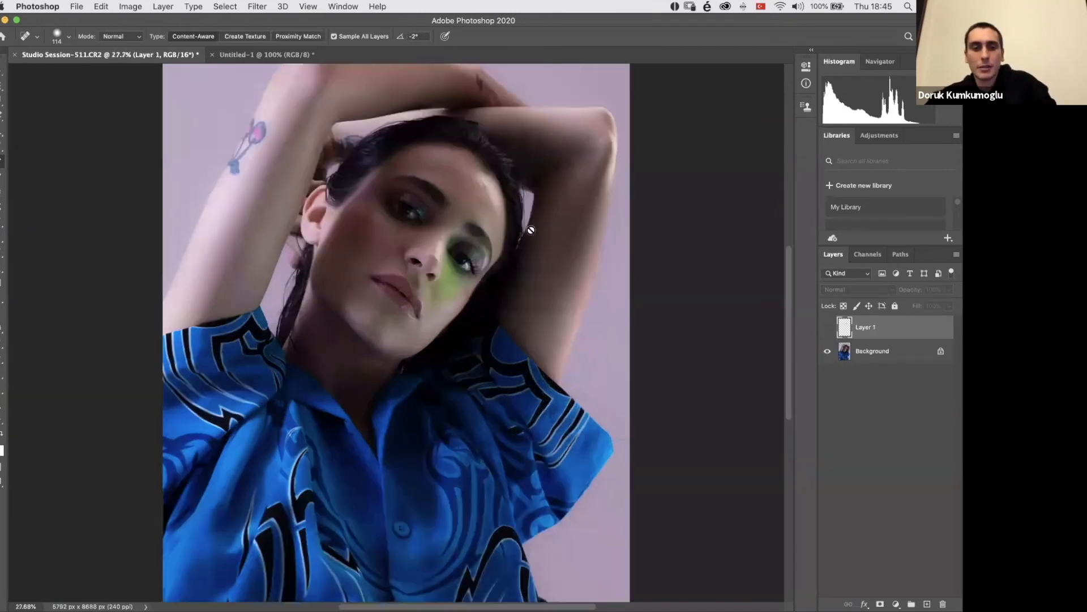
drag(497, 221, 515, 362)
click(827, 328)
click(827, 327)
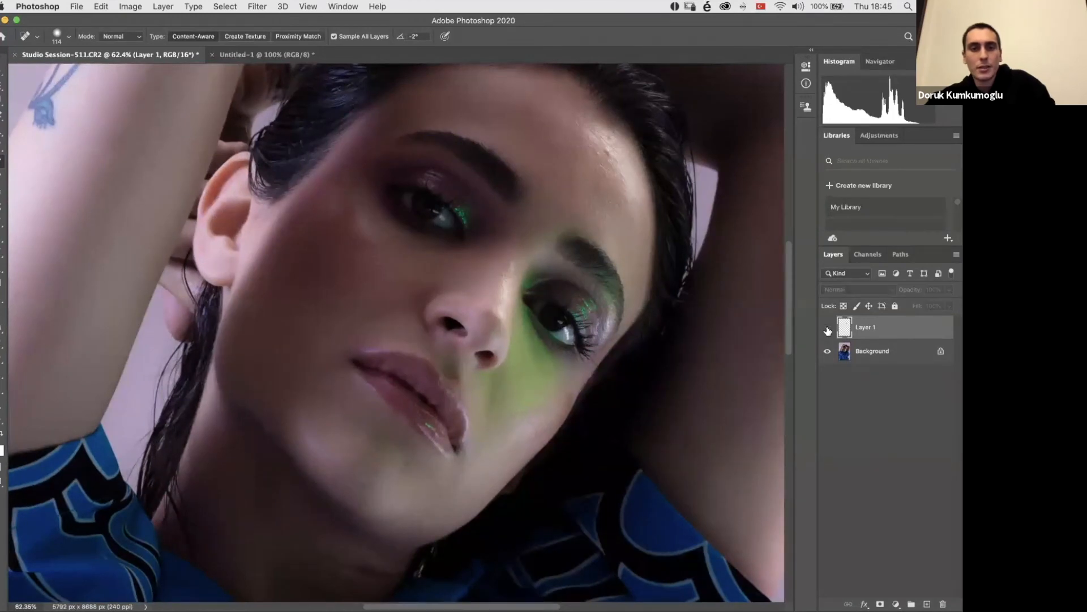
click(827, 327)
click(827, 327)
click(827, 327)
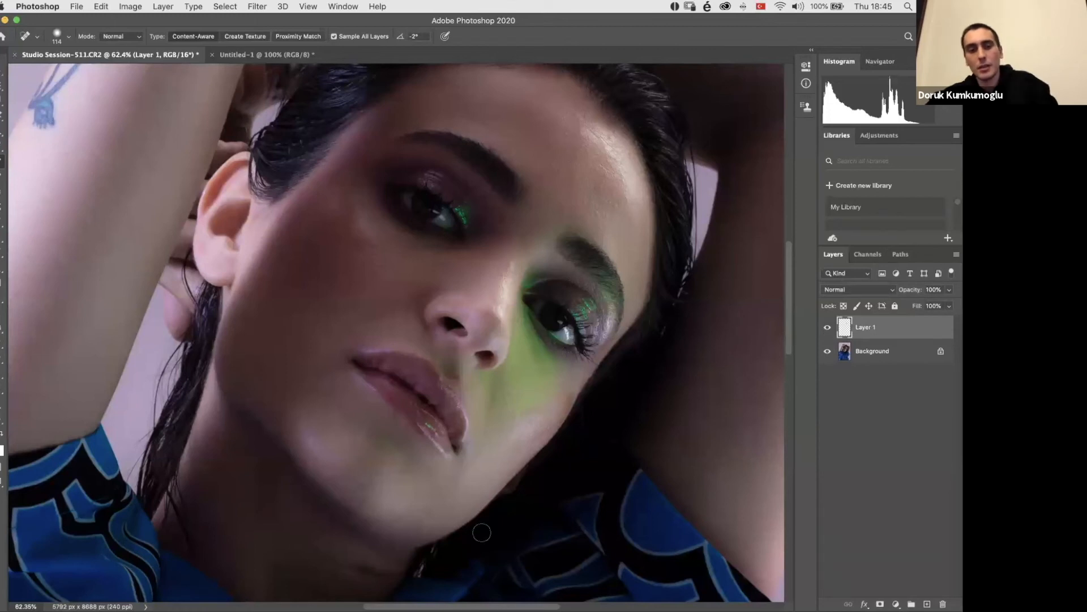
Step: Add a second empty layer above Layer 1 and activate the Brush tool
scroll(514, 499, down, 10)
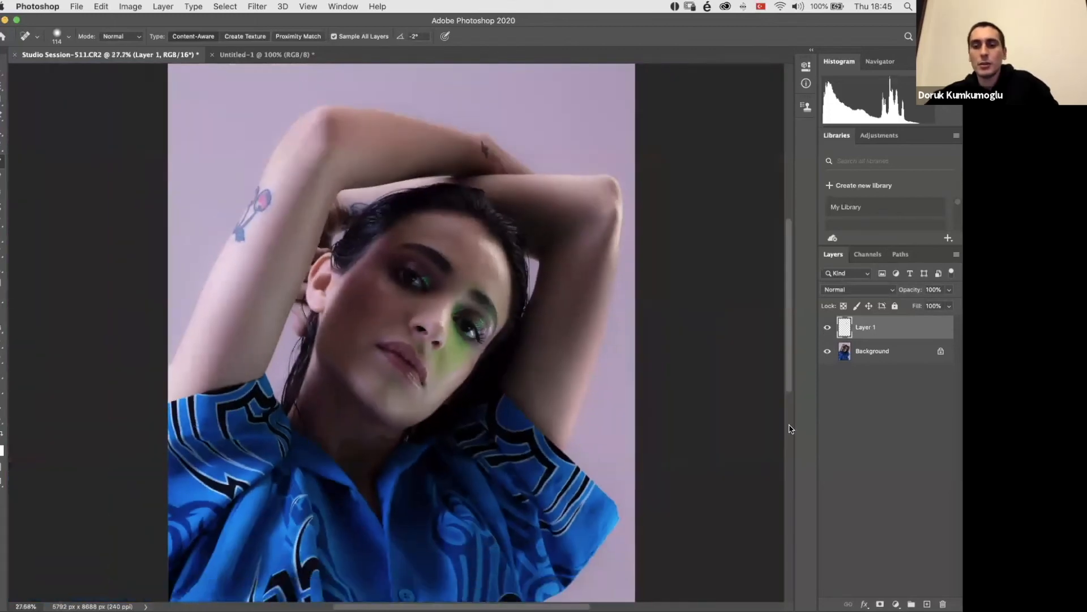
key(alt+shift+super+n)
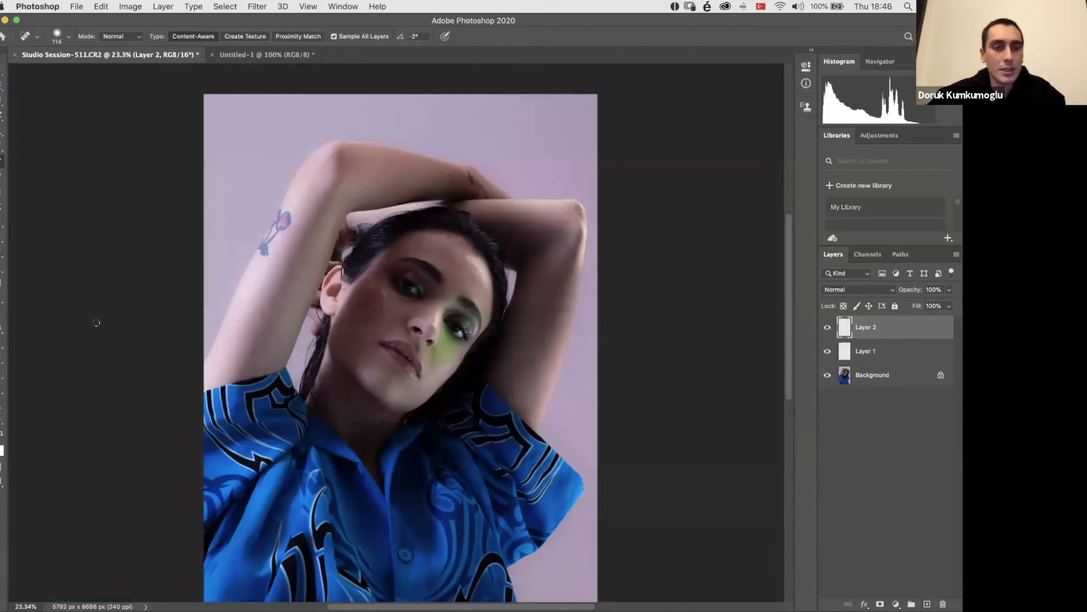
scroll(96, 323, down, 2)
click(1, 225)
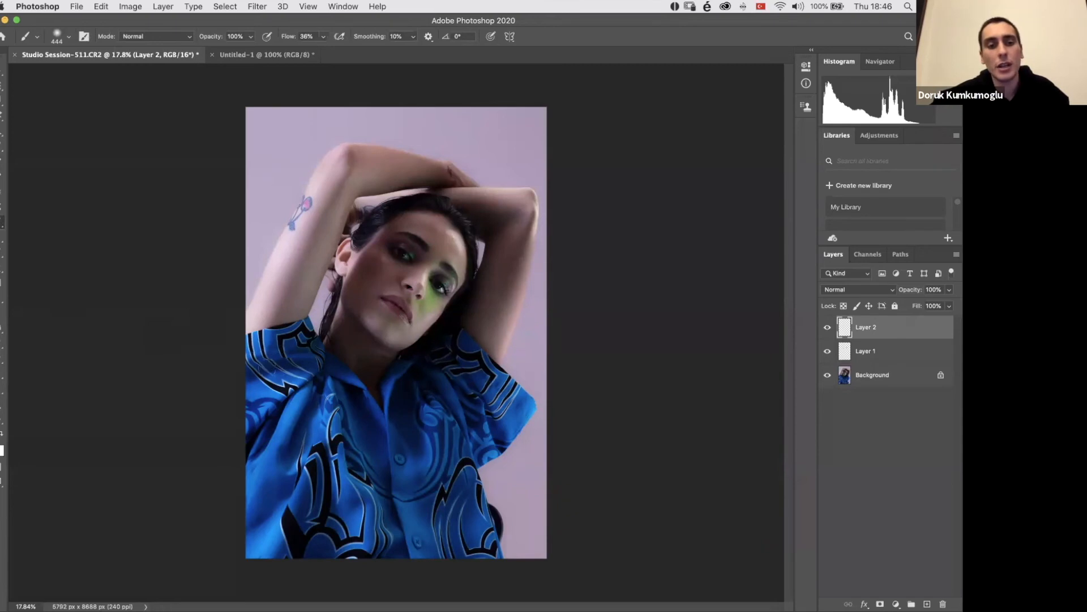
right_click(170, 248)
click(170, 247)
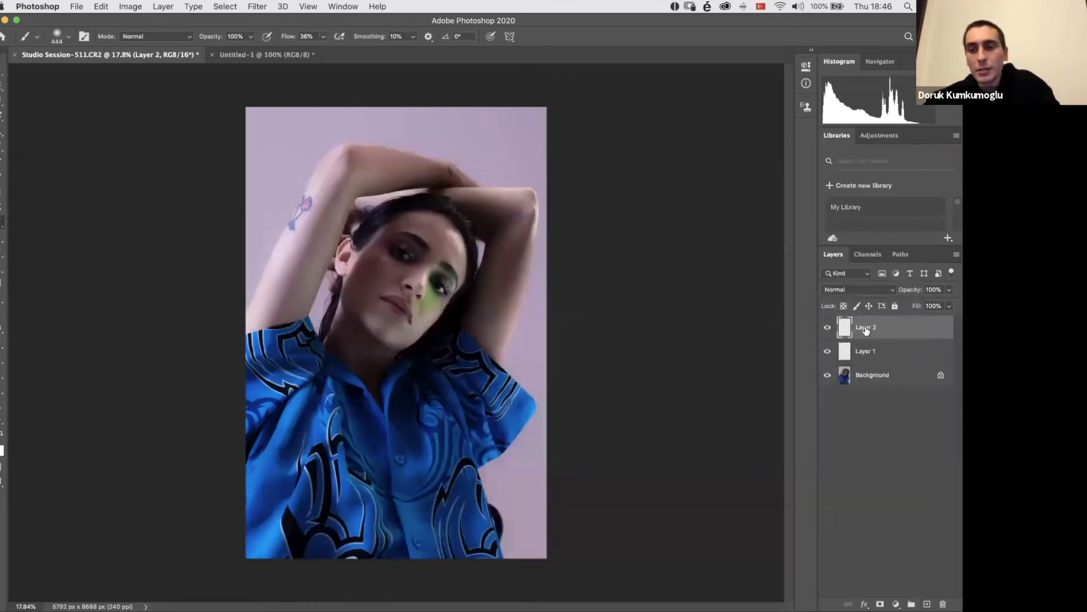
Step: Set the blending mode of Layer 2 to Overlay
click(844, 291)
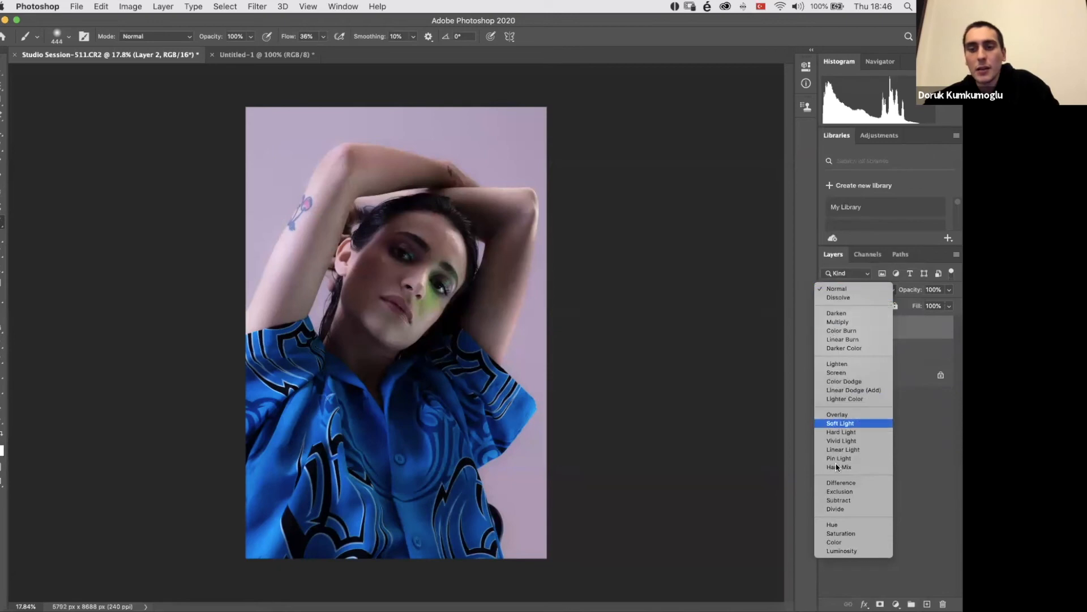
click(837, 414)
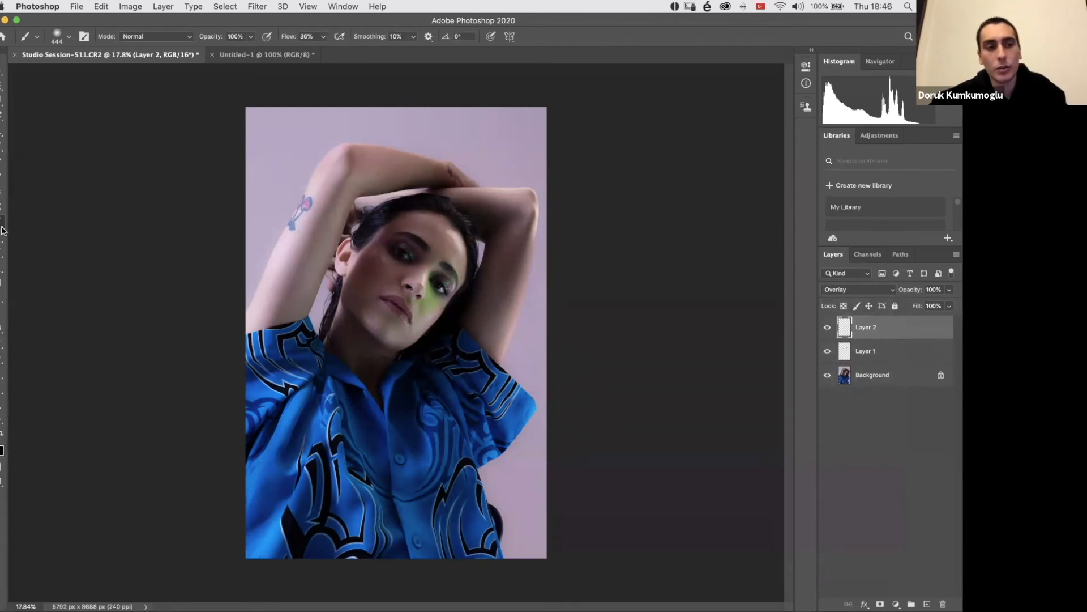
Step: Try lightening and darkening brush strokes on the raised arm below the tattoo on Layer 2, undoing each one
mouse_move(303, 243)
mouse_down()
mouse_move(283, 303)
mouse_move(305, 241)
mouse_move(270, 310)
mouse_move(309, 249)
mouse_up()
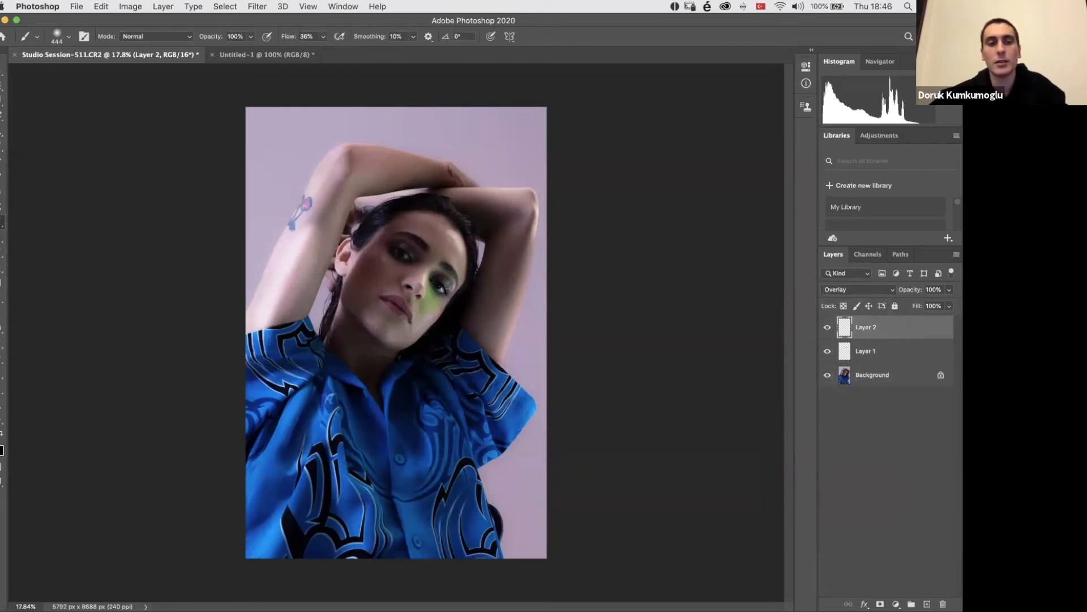
key(super+z)
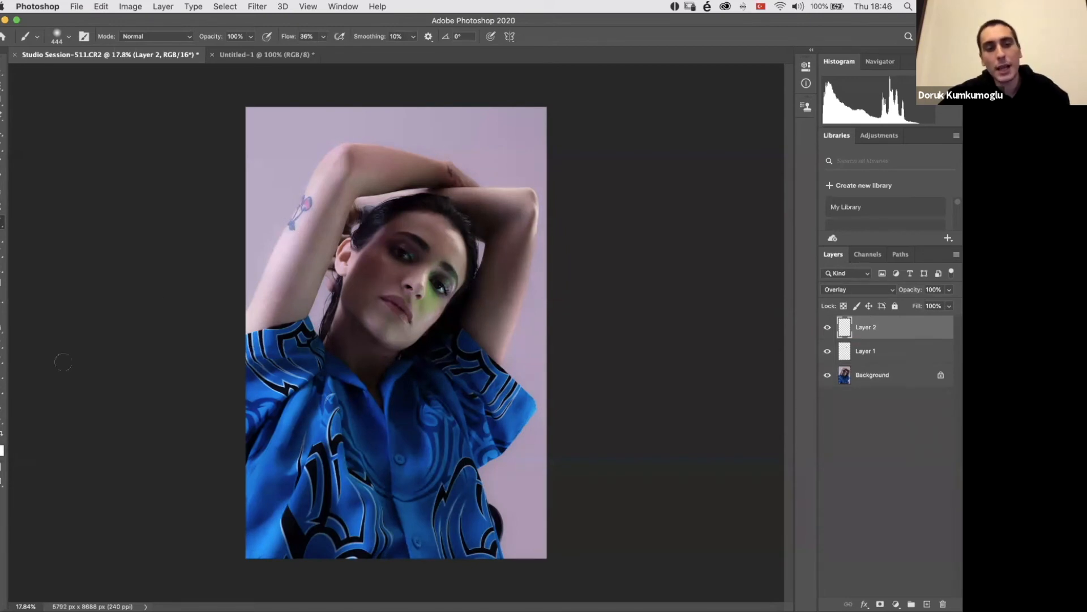
mouse_move(300, 232)
mouse_down()
mouse_move(266, 323)
mouse_move(305, 238)
mouse_move(291, 309)
mouse_move(326, 275)
mouse_move(312, 315)
mouse_up()
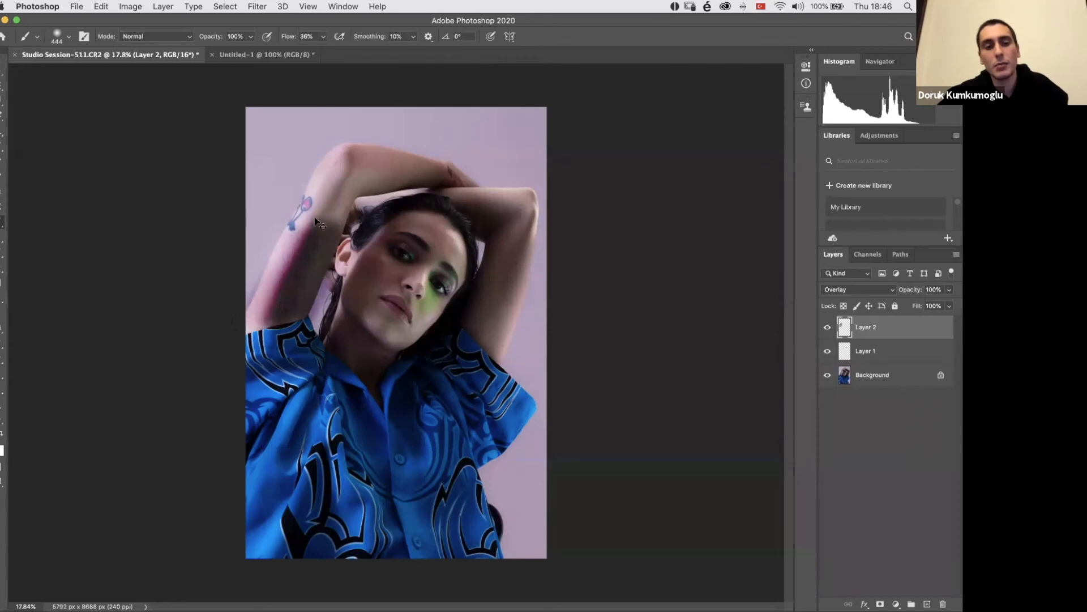
key(super+z)
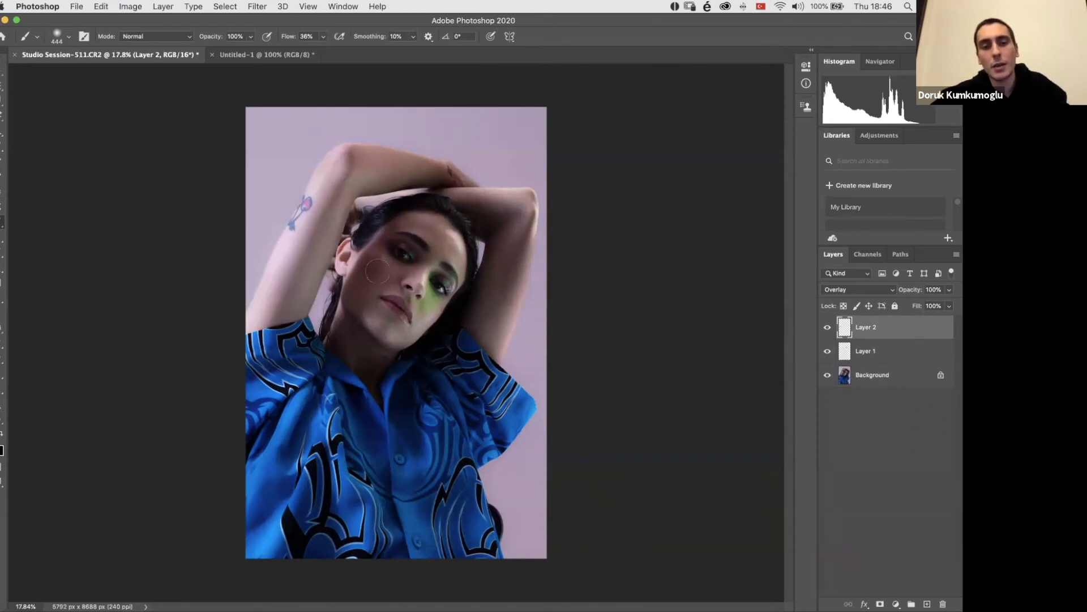
Step: Set the soft round brush's size to 1760 px and reduce it to 1040 px at 0% hardness
scroll(378, 271, up, 3)
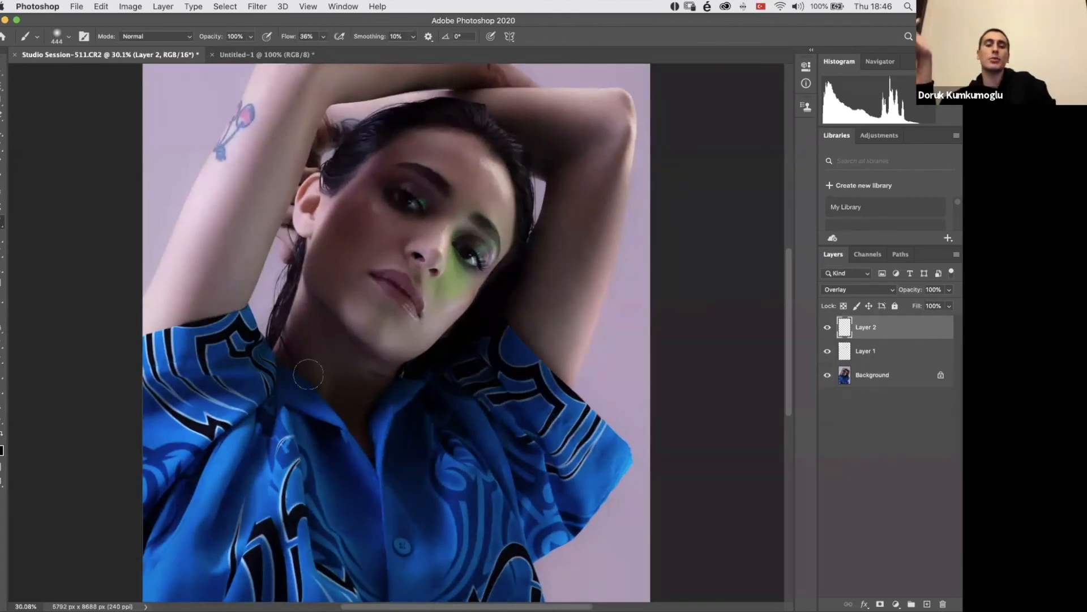
scroll(308, 374, down, 3)
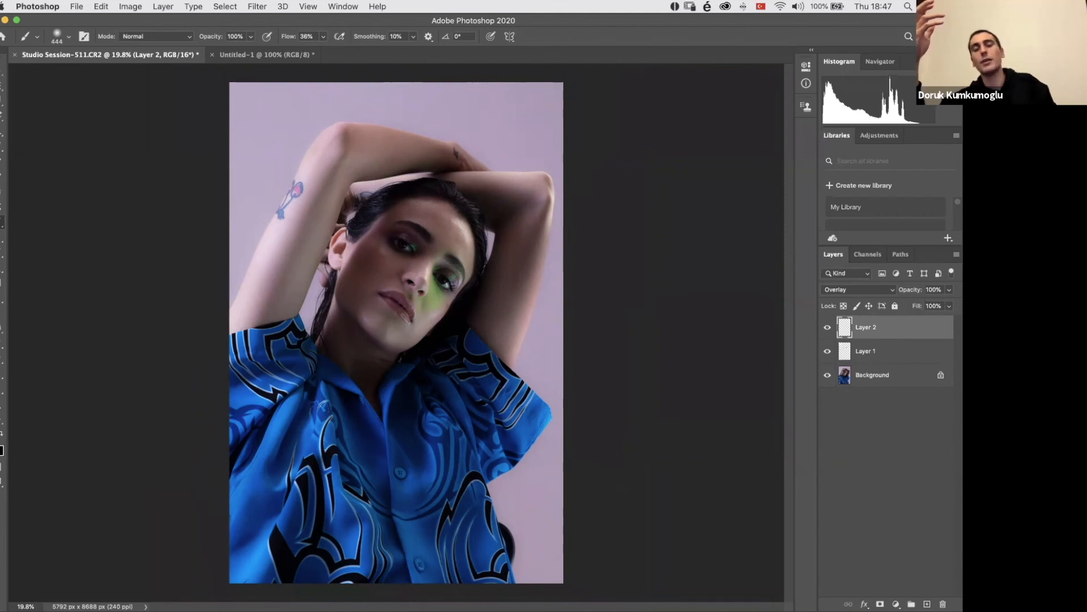
right_click(385, 283)
click(441, 176)
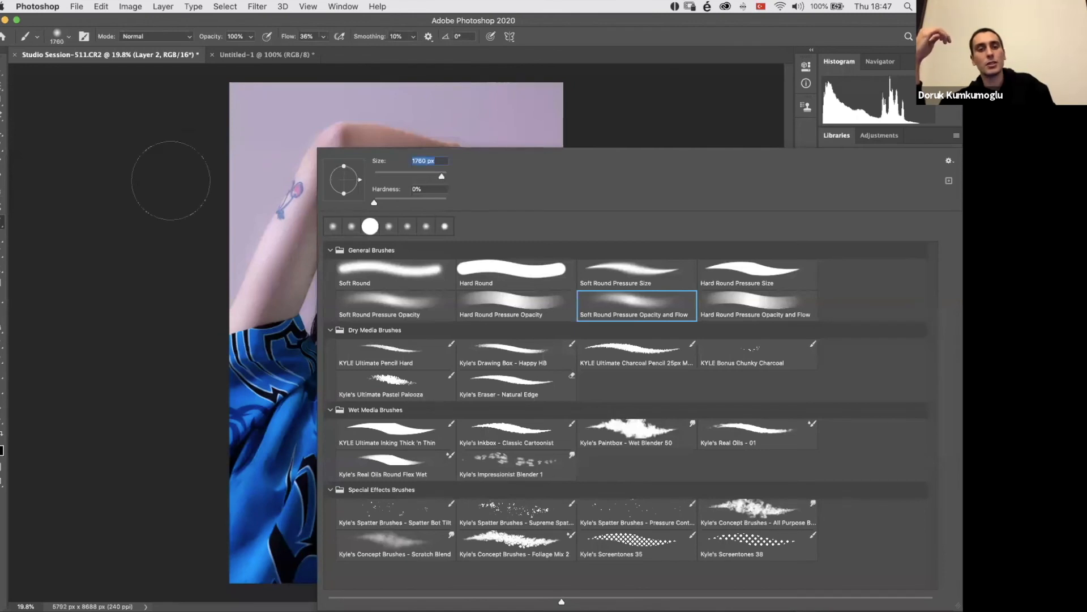
key(Return)
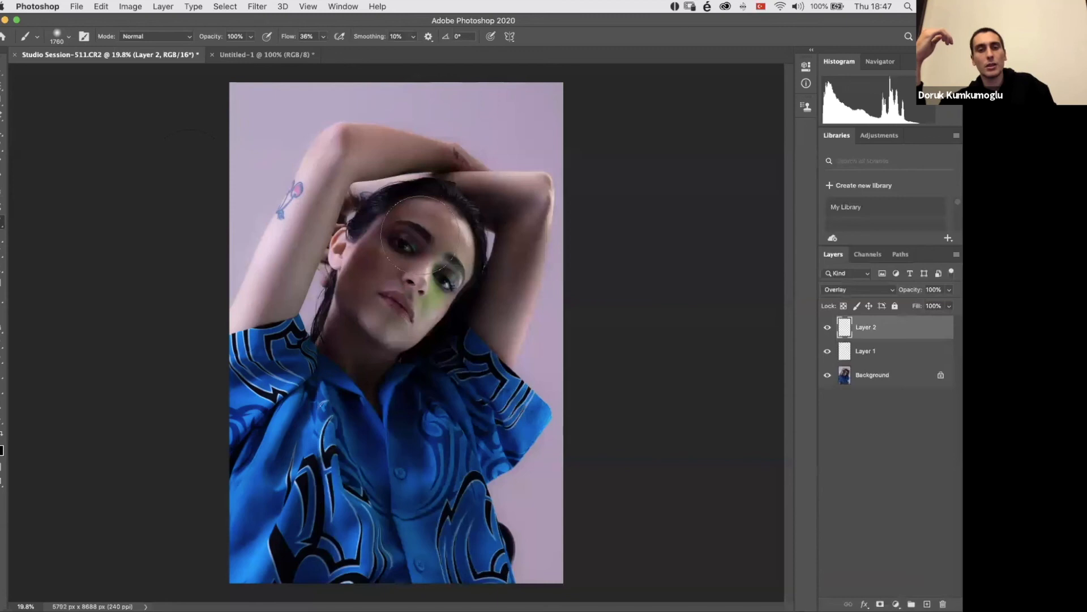
right_click(420, 235)
drag(443, 176, 441, 177)
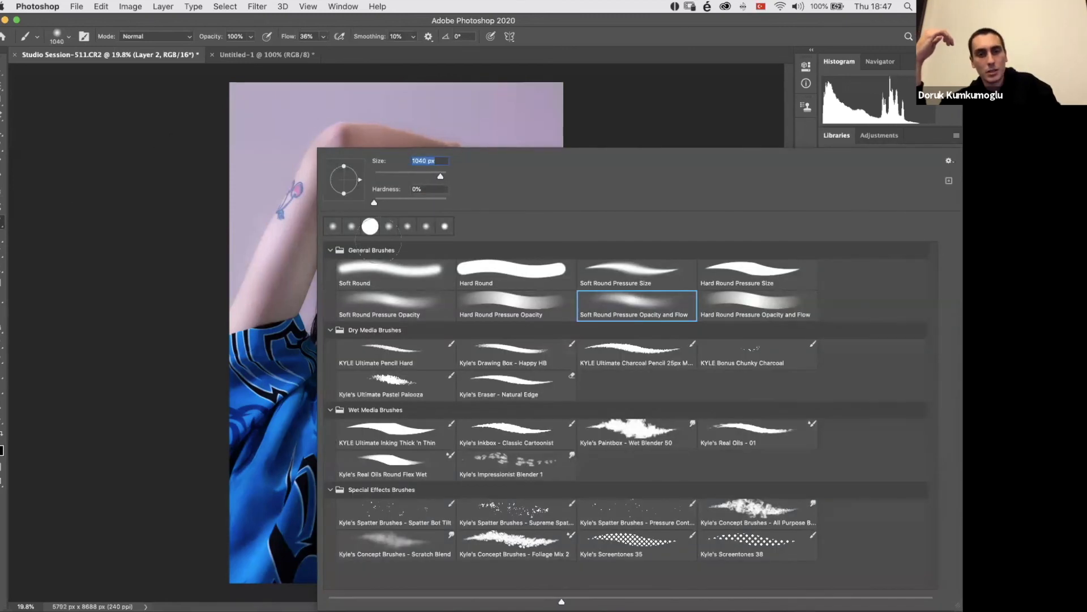
key(Return)
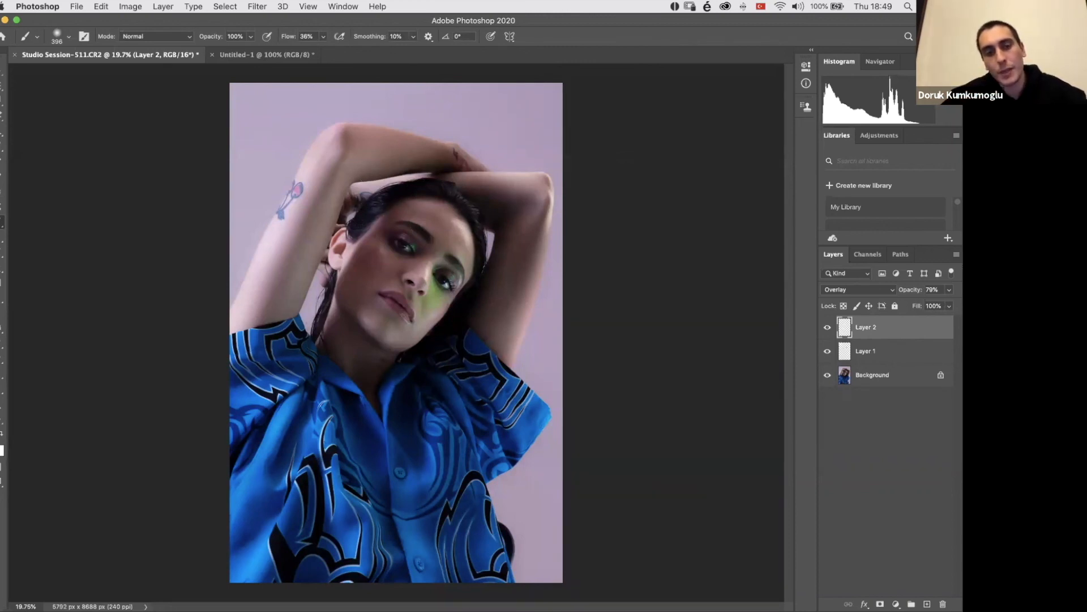
Step: Brighten the raised arm and face with soft white 396 px brush strokes on Layer 2, undoing the unwanted ones
drag(339, 187, 295, 297)
key(super+z)
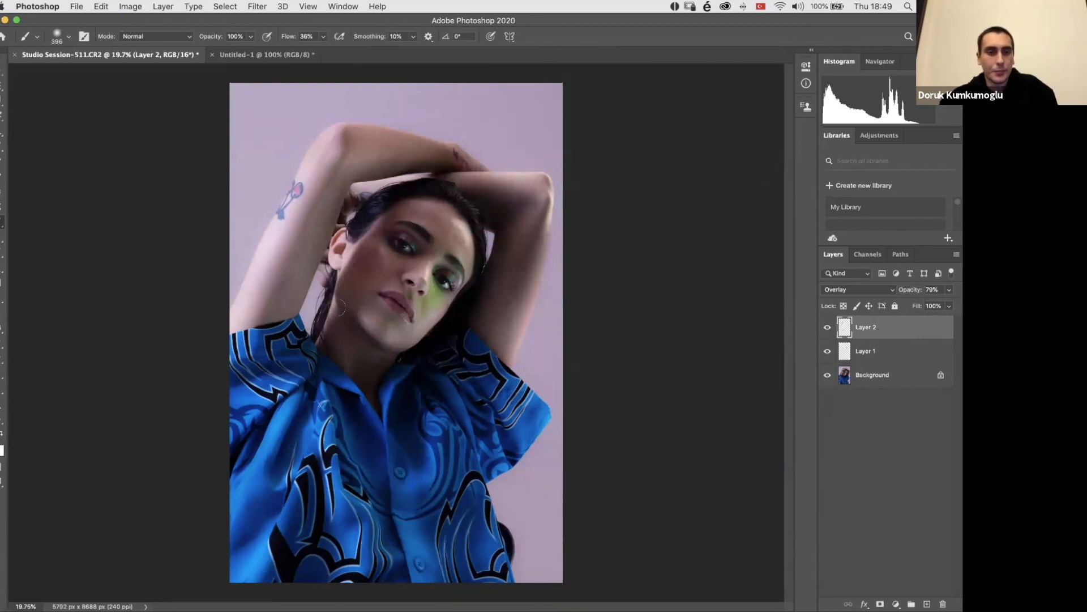
key(super+z)
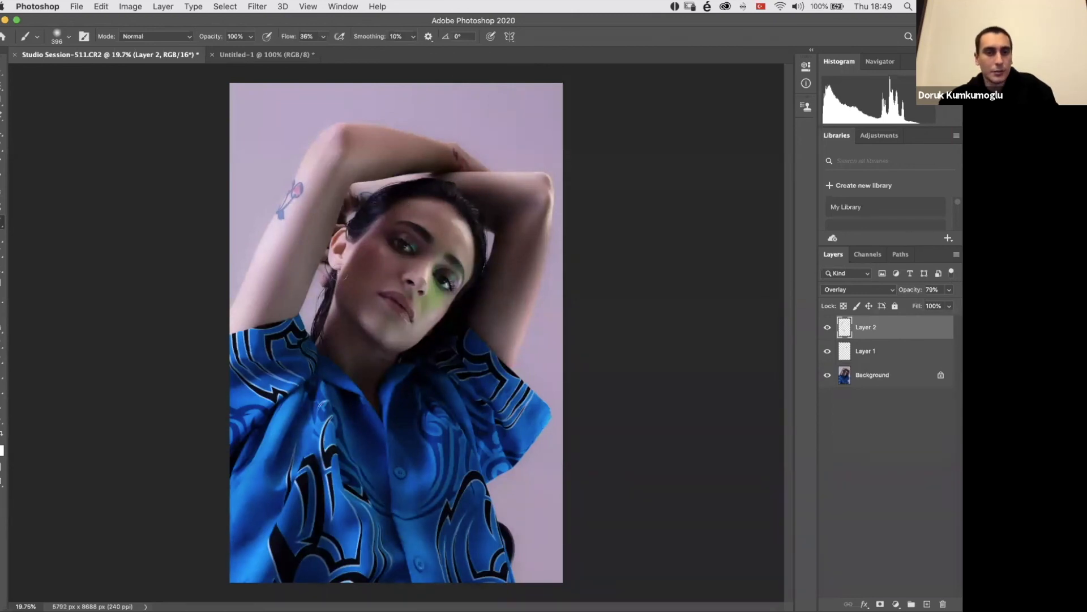
Step: Compare the portrait with and without the painted light by hiding and showing Layer 2 several times
click(827, 328)
click(827, 327)
click(826, 328)
click(826, 328)
click(823, 327)
click(822, 327)
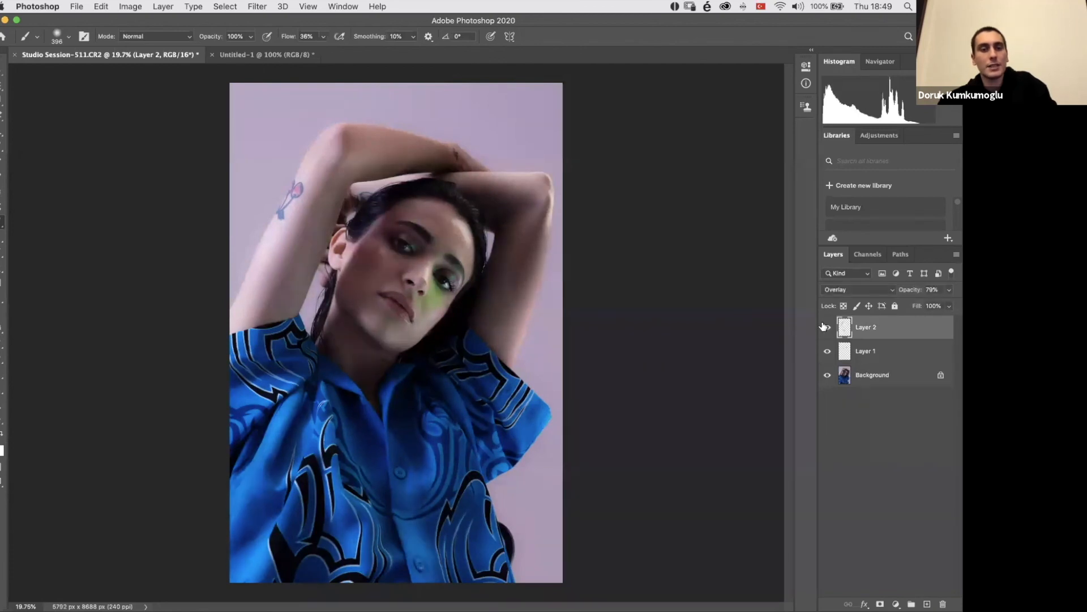
click(826, 328)
click(826, 327)
click(826, 327)
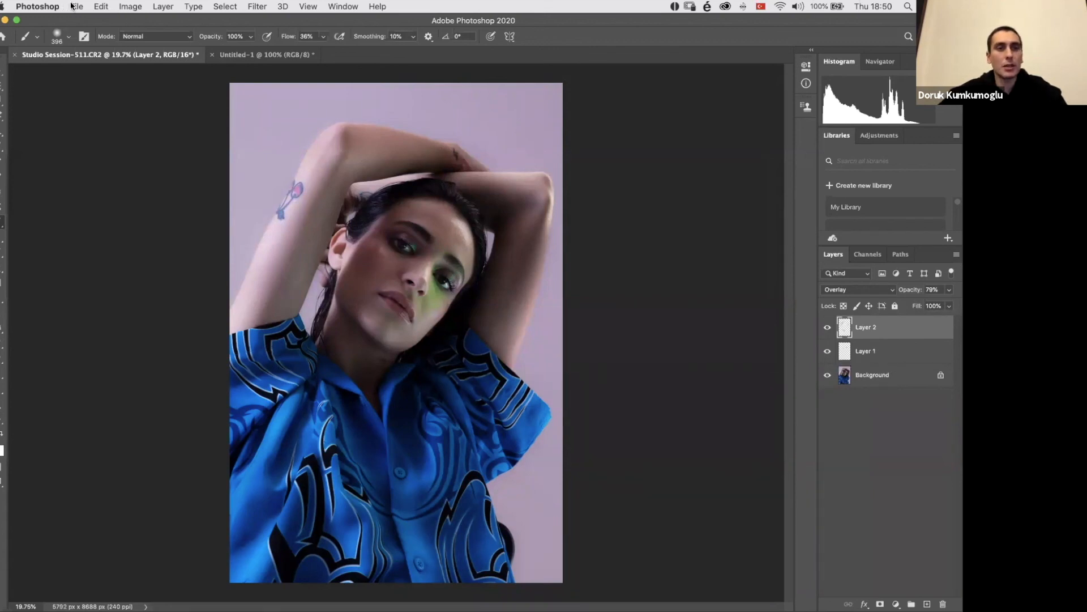
Step: Check Layer 2's effect once more and merge all visible layers into the Background
right_click(886, 386)
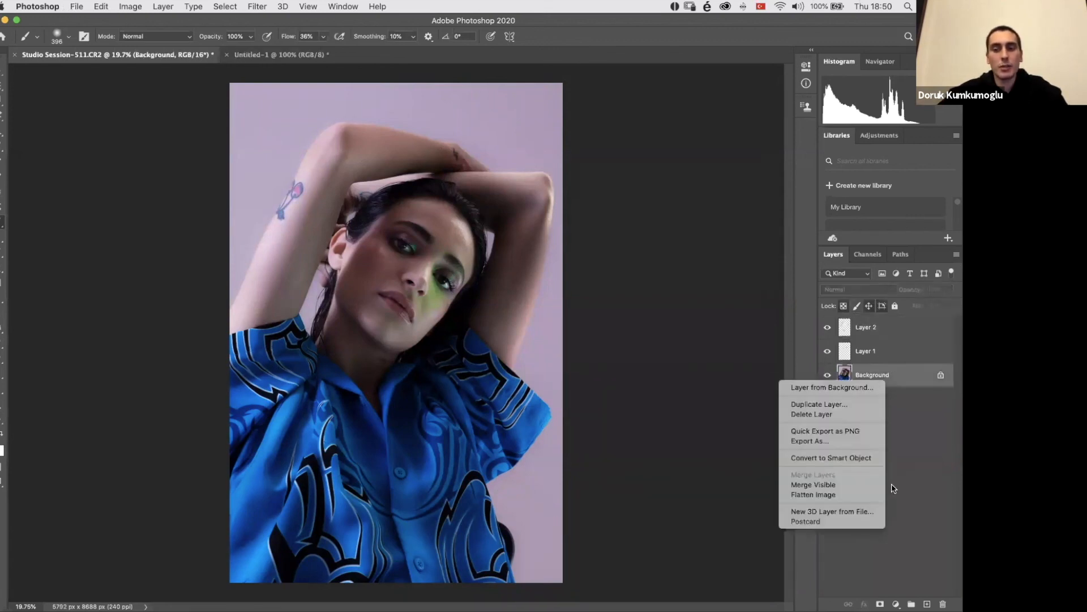
click(903, 459)
click(826, 330)
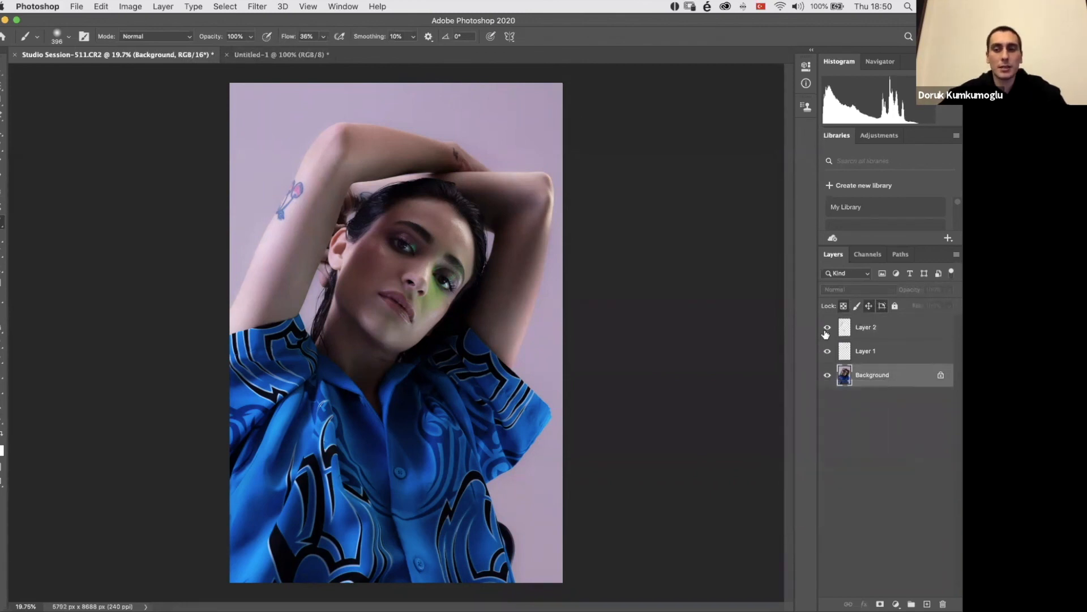
click(827, 327)
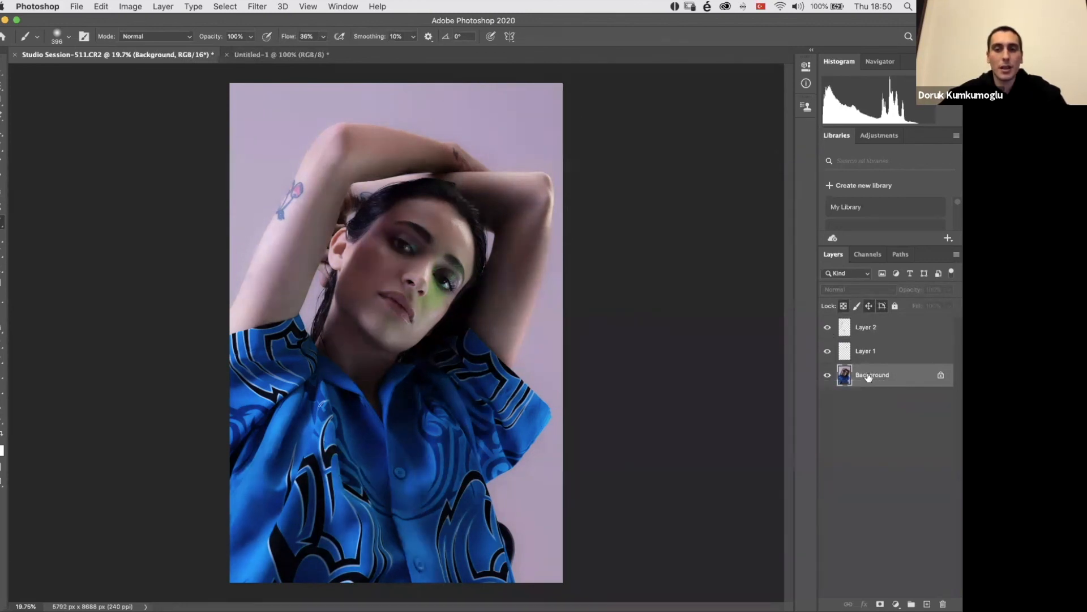
right_click(893, 381)
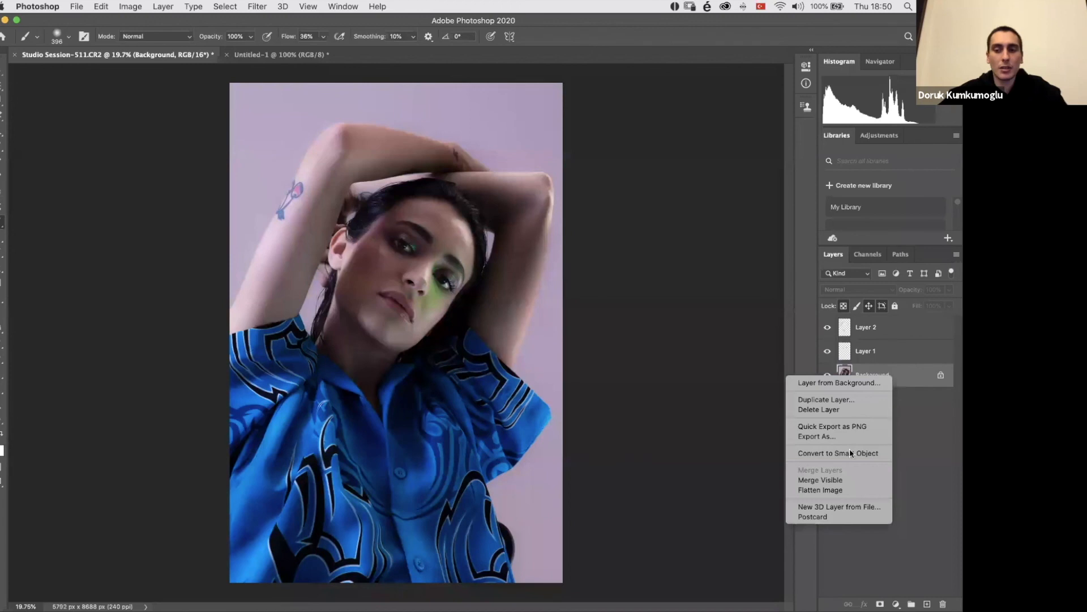
click(850, 479)
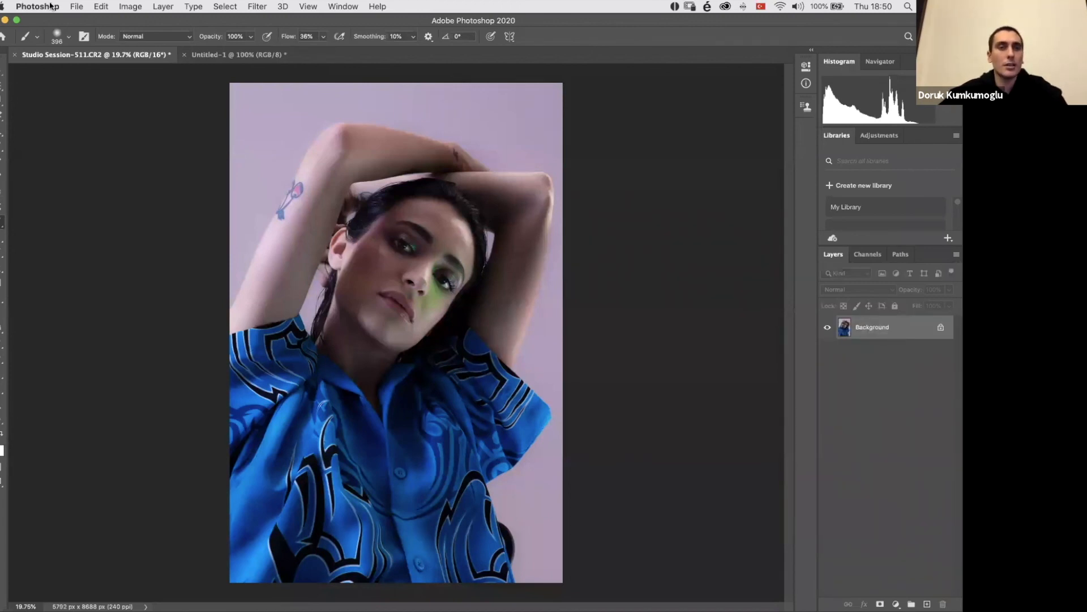
Step: Save the merged portrait and locate Studio Session-511-Edit.tif in the cosmetics 2 folder in Finder
click(76, 6)
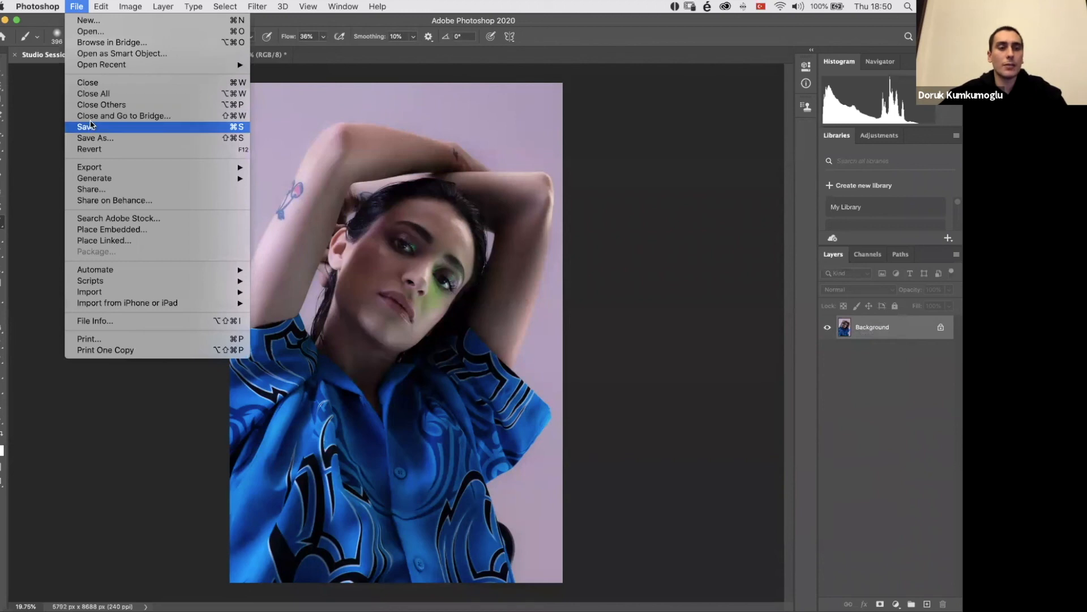
click(90, 126)
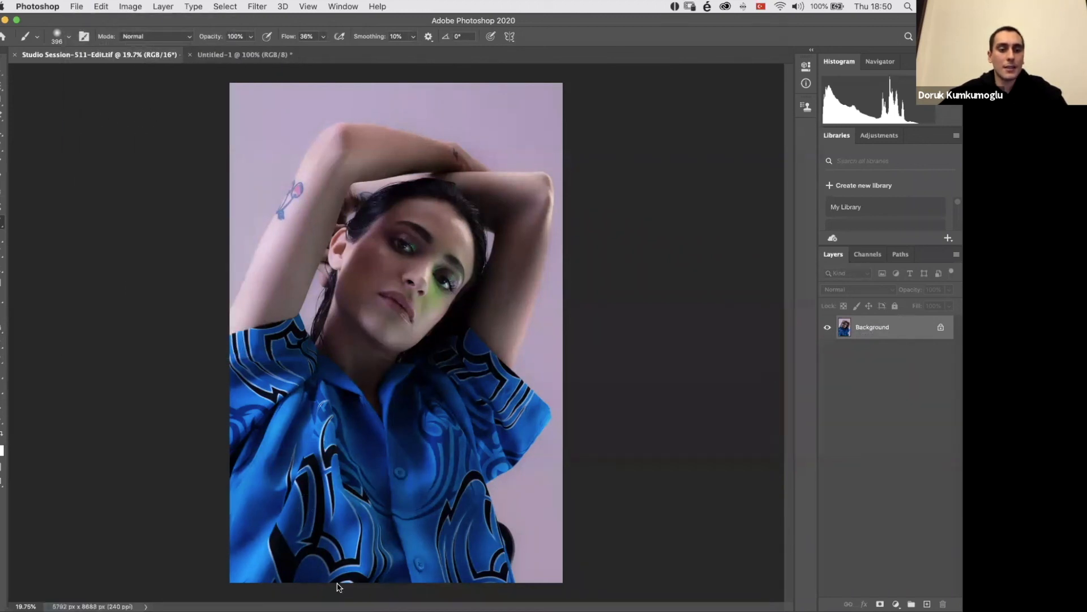
click(134, 591)
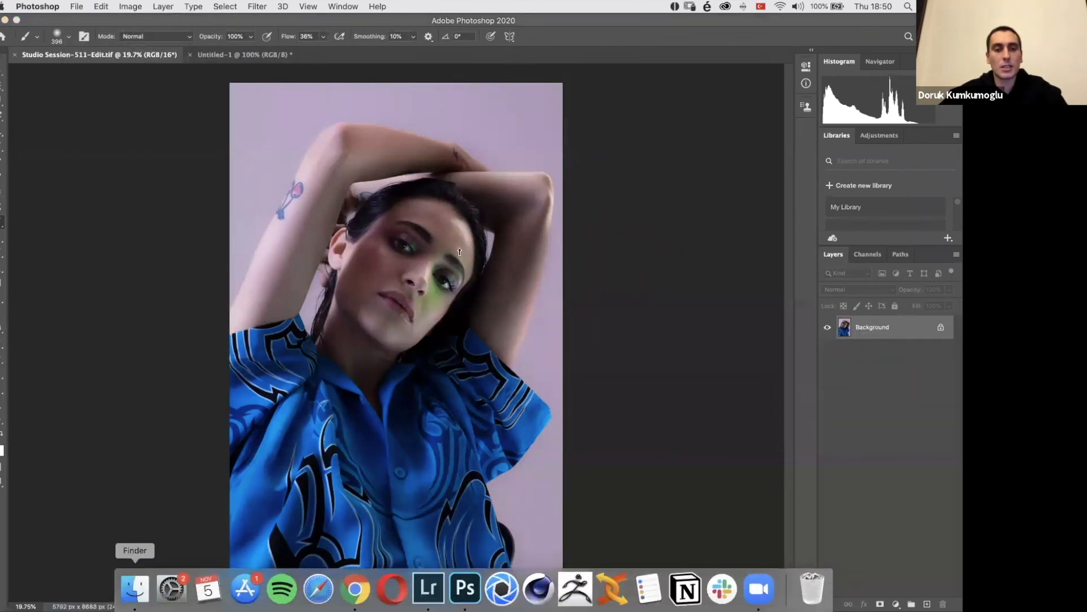
scroll(462, 249, up, 1)
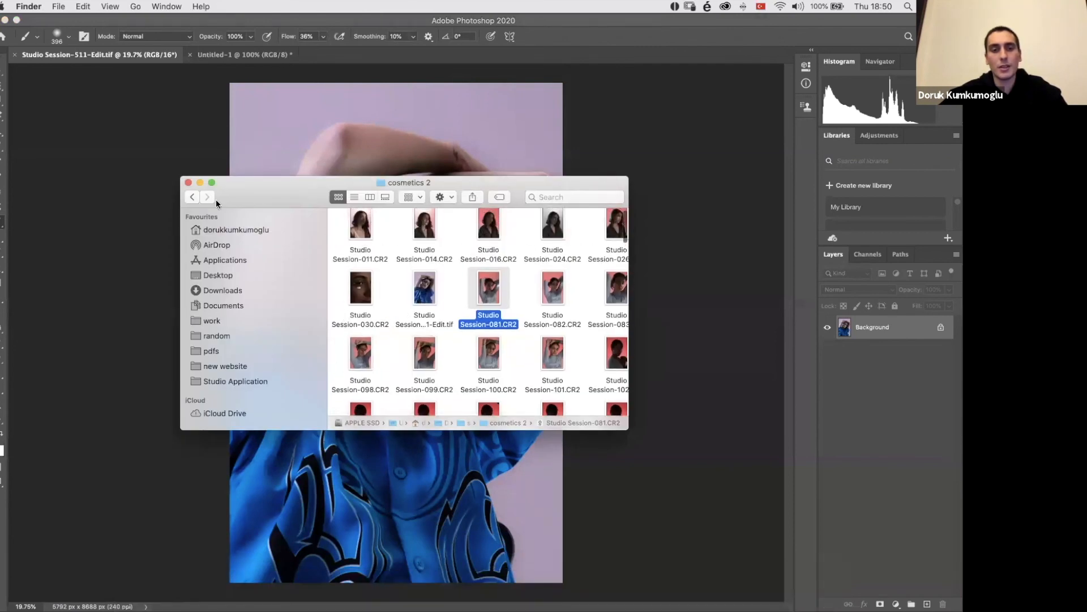
click(429, 293)
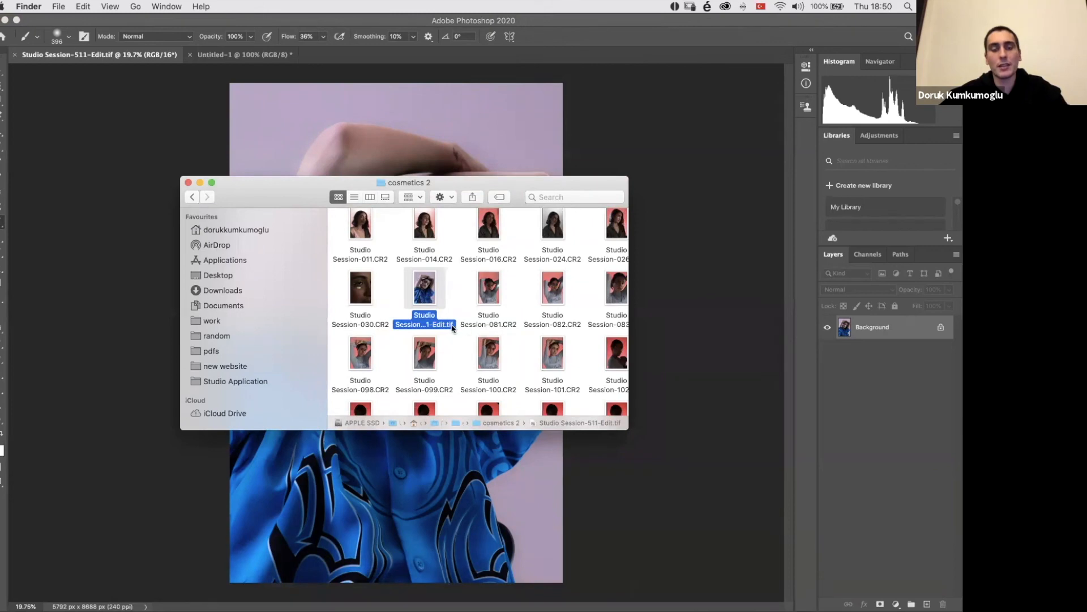
Step: Switch to Lightroom Classic, view Studio Session-511-Edit.tif in the Develop module and move to the next photo
mouse_move(685, 610)
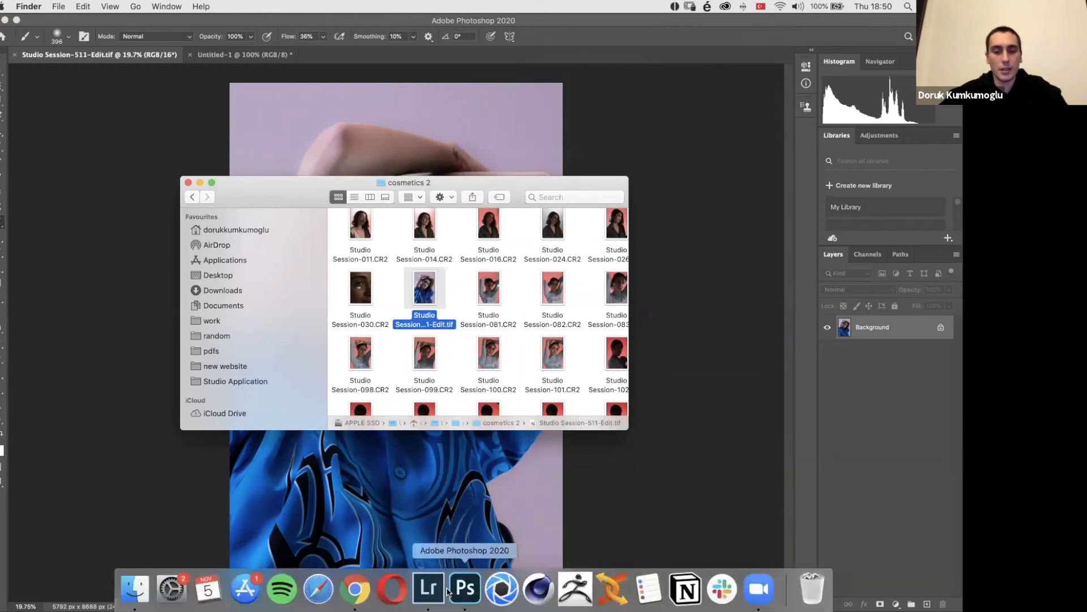
click(432, 592)
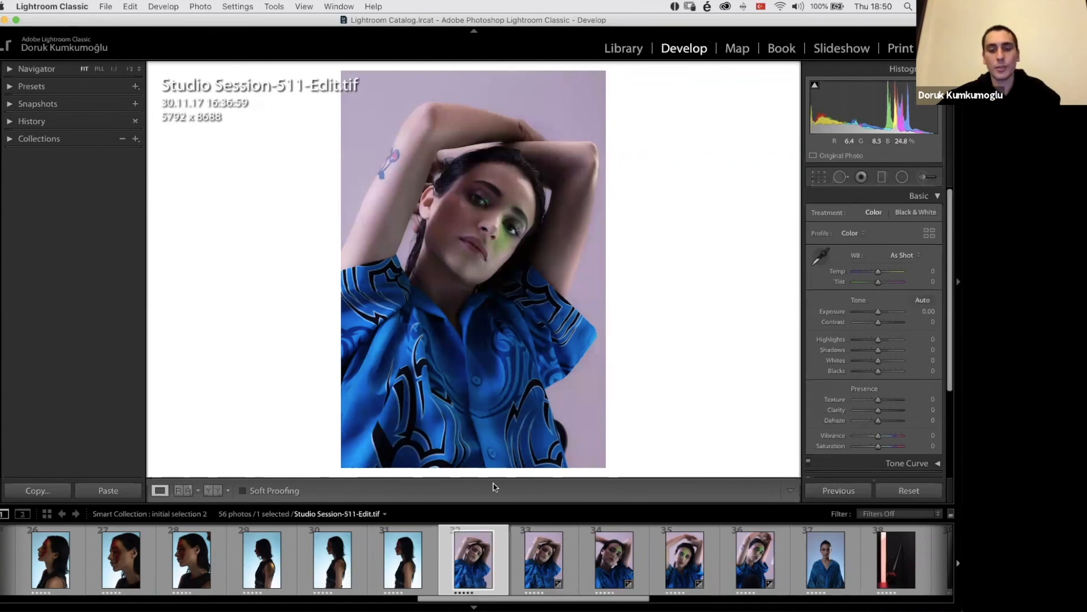
key(Right)
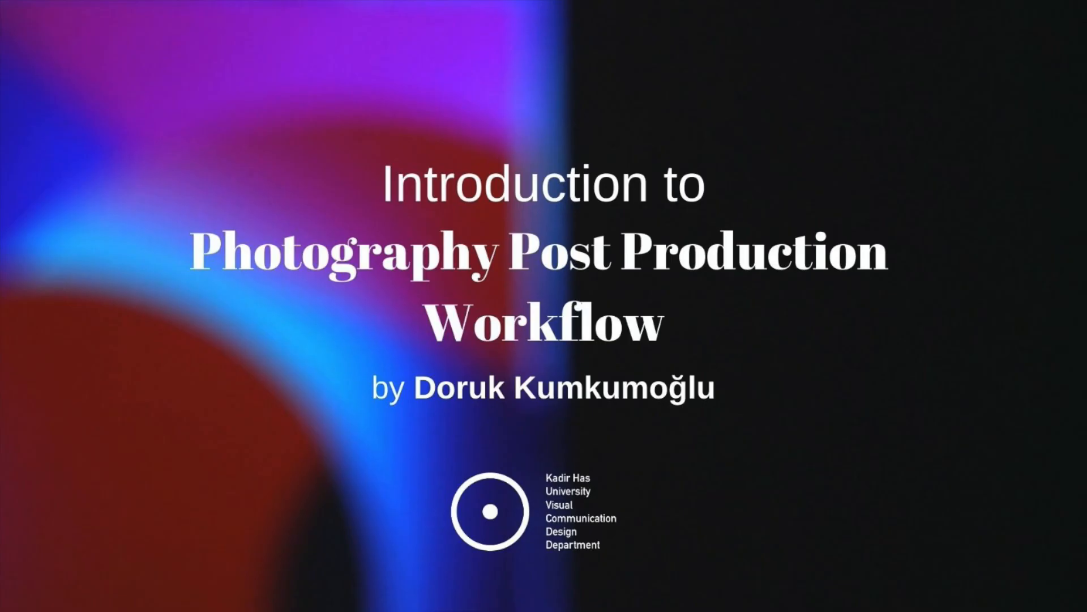